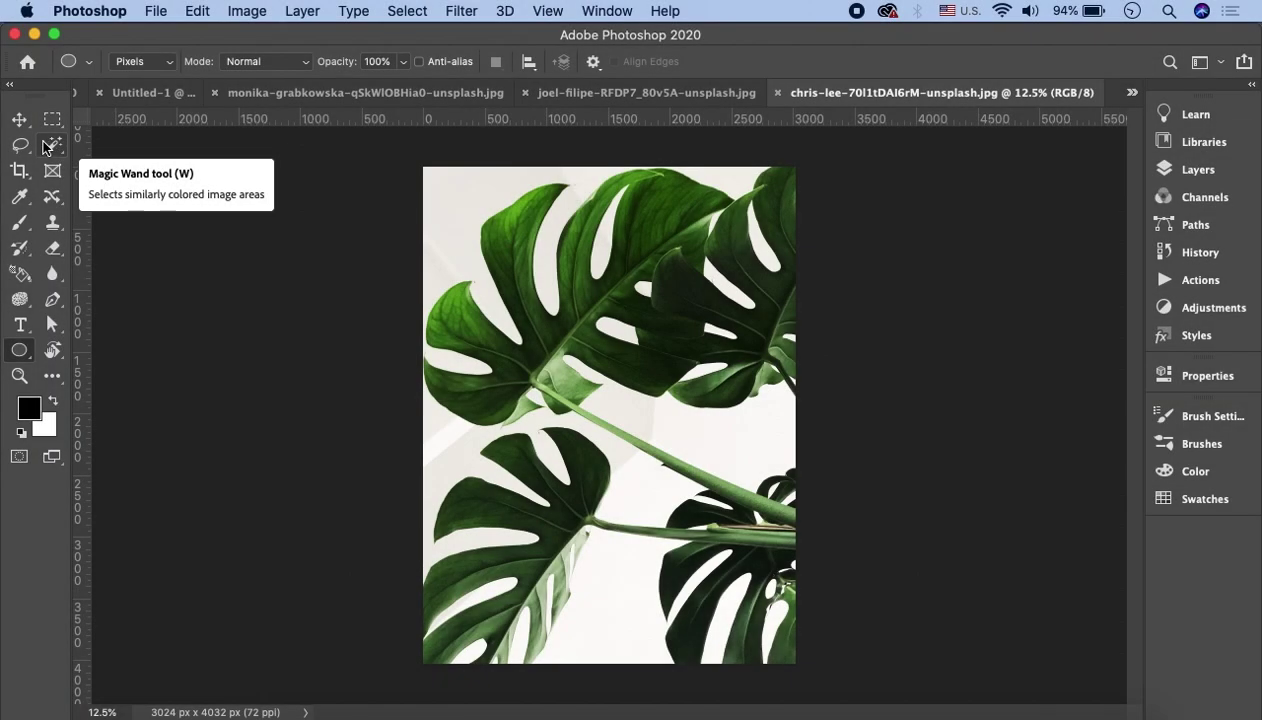
Switch to the Magic Wand tool in the Tools panel
{"action": "left_click", "coordinate": [56, 147]}
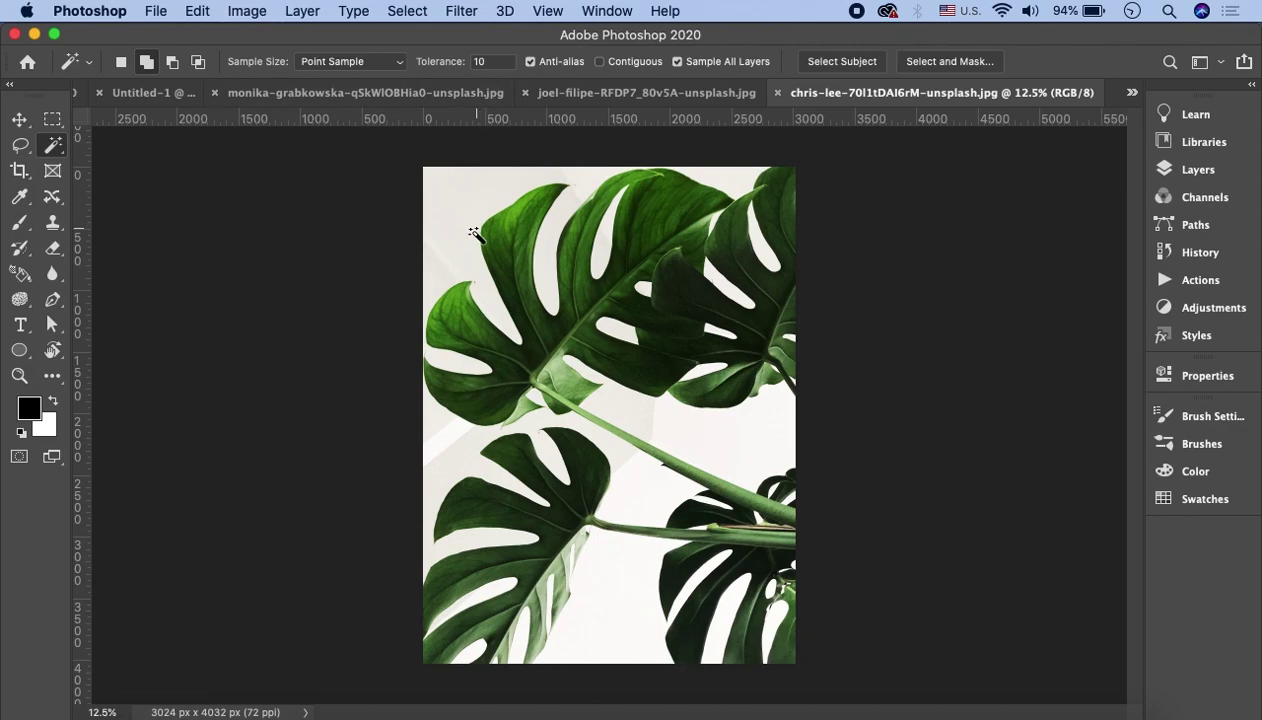
{"action": "scroll", "coordinate": [500, 405], "scroll_direction": "up", "scroll_amount": 2}
{"action": "scroll", "coordinate": [495, 398], "scroll_direction": "up", "scroll_amount": 2}
{"action": "scroll", "coordinate": [490, 392], "scroll_direction": "up", "scroll_amount": 2}
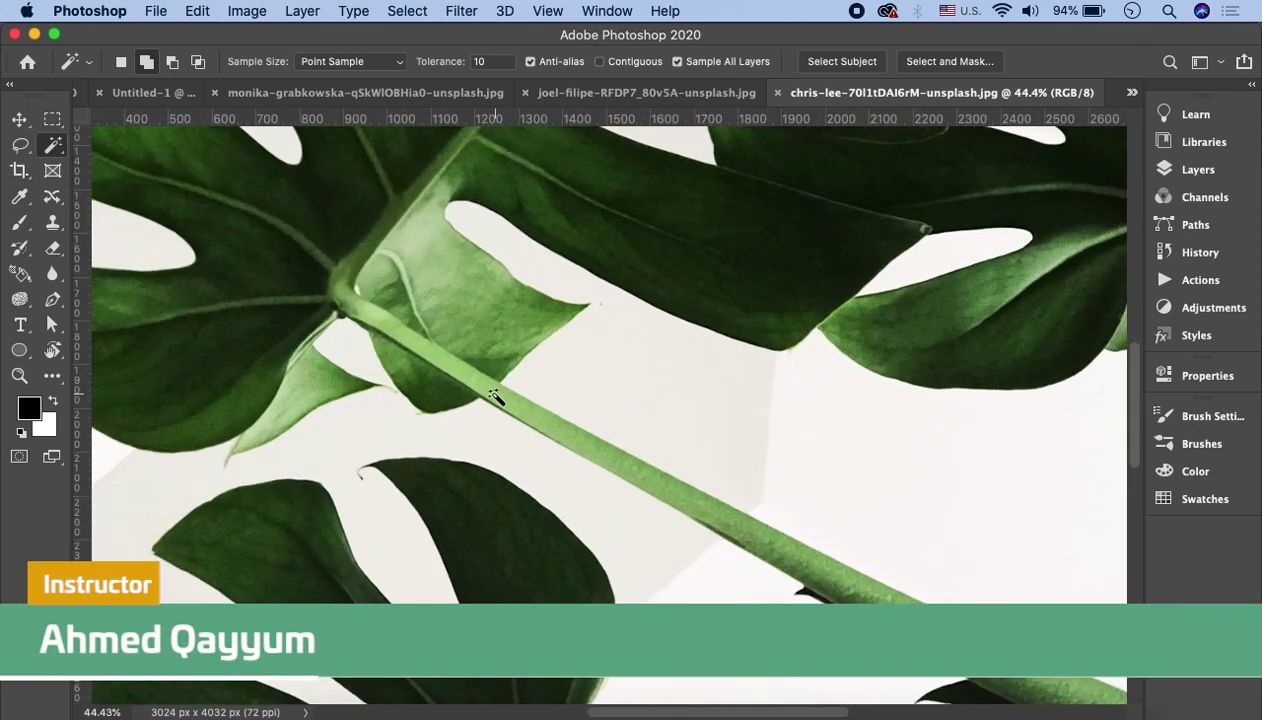
{"action": "scroll", "coordinate": [665, 381], "scroll_direction": "up", "scroll_amount": 2}
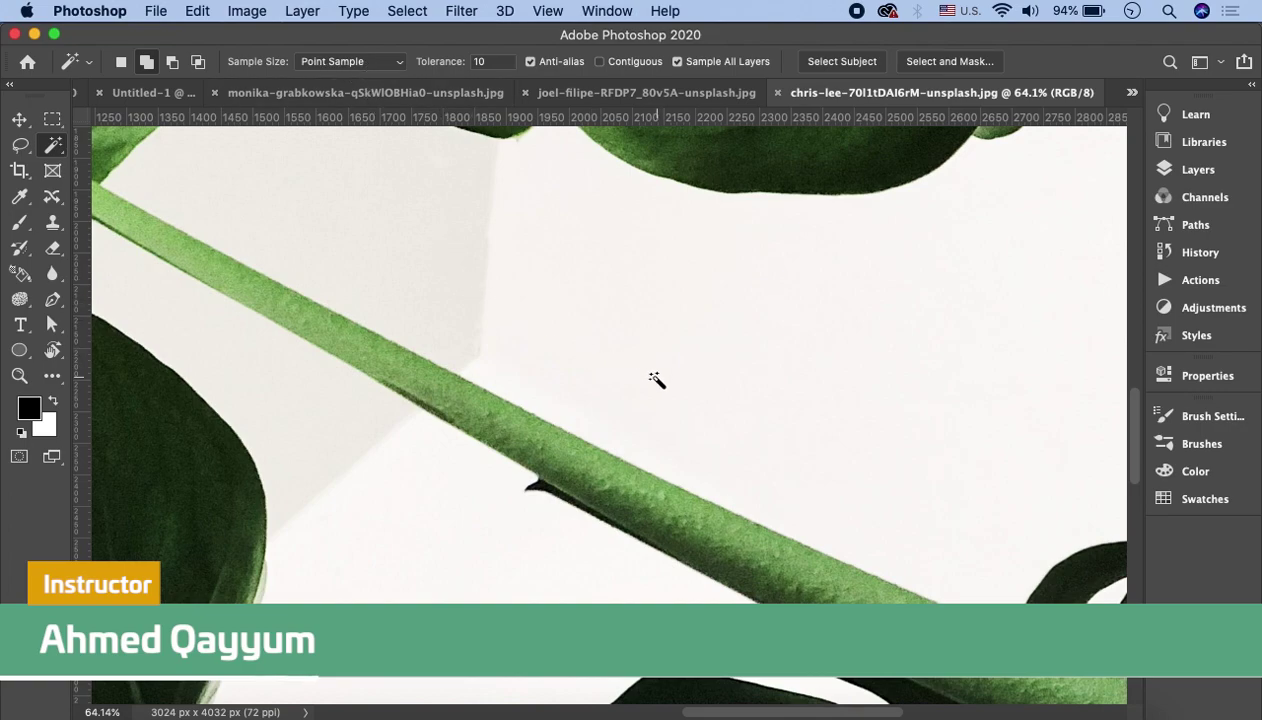
{"action": "scroll", "coordinate": [634, 368], "scroll_direction": "up", "scroll_amount": 2}
{"action": "scroll", "coordinate": [614, 368], "scroll_direction": "up", "scroll_amount": 3}
{"action": "scroll", "coordinate": [613, 370], "scroll_direction": "up", "scroll_amount": 4}
{"action": "scroll", "coordinate": [613, 370], "scroll_direction": "up", "scroll_amount": 3}
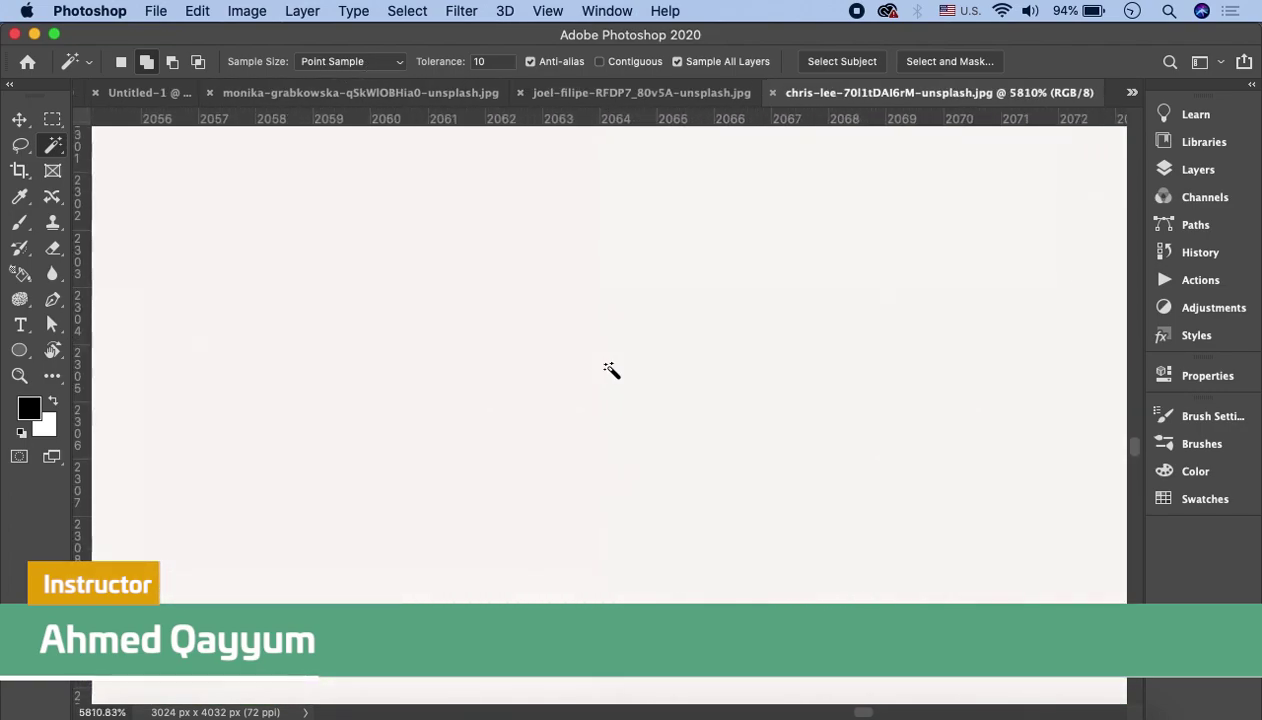
{"action": "scroll", "coordinate": [610, 369], "scroll_direction": "up", "scroll_amount": 3}
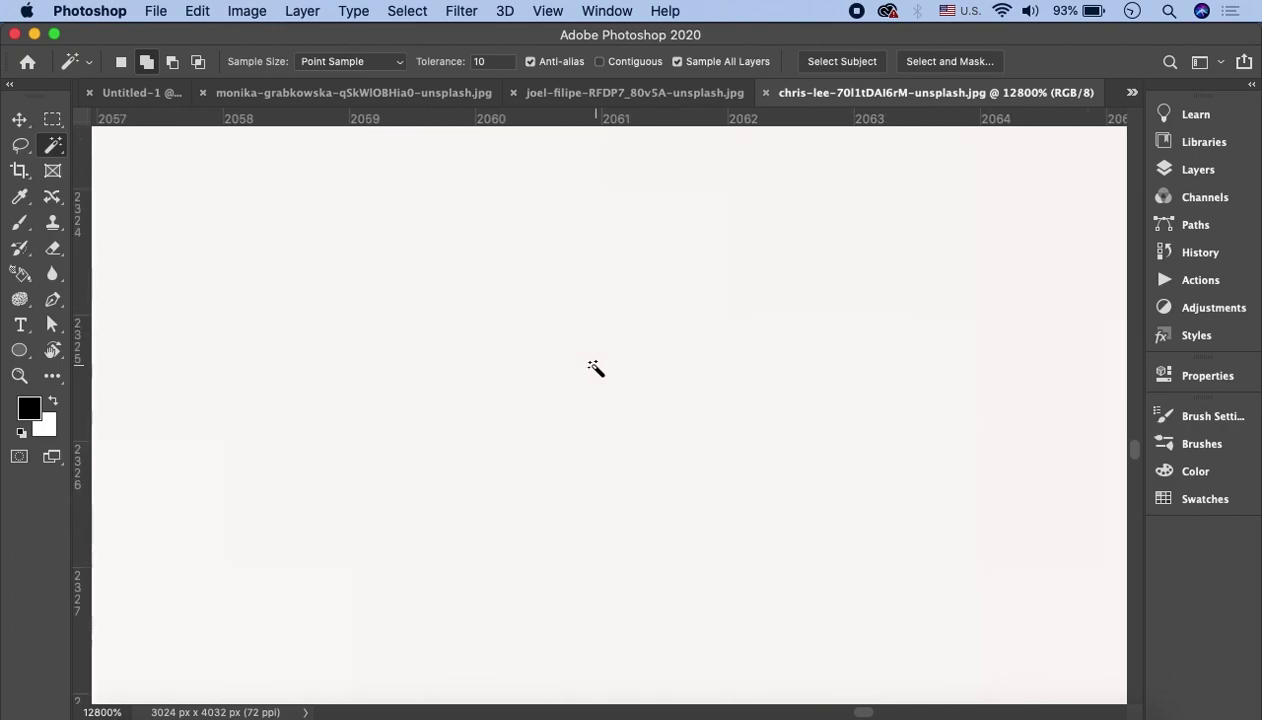
{"action": "scroll", "coordinate": [594, 366], "scroll_direction": "down", "scroll_amount": 1}
{"action": "scroll", "coordinate": [589, 369], "scroll_direction": "down", "scroll_amount": 1}
{"action": "scroll", "coordinate": [583, 373], "scroll_direction": "down", "scroll_amount": 1}
{"action": "scroll", "coordinate": [577, 372], "scroll_direction": "down", "scroll_amount": 2}
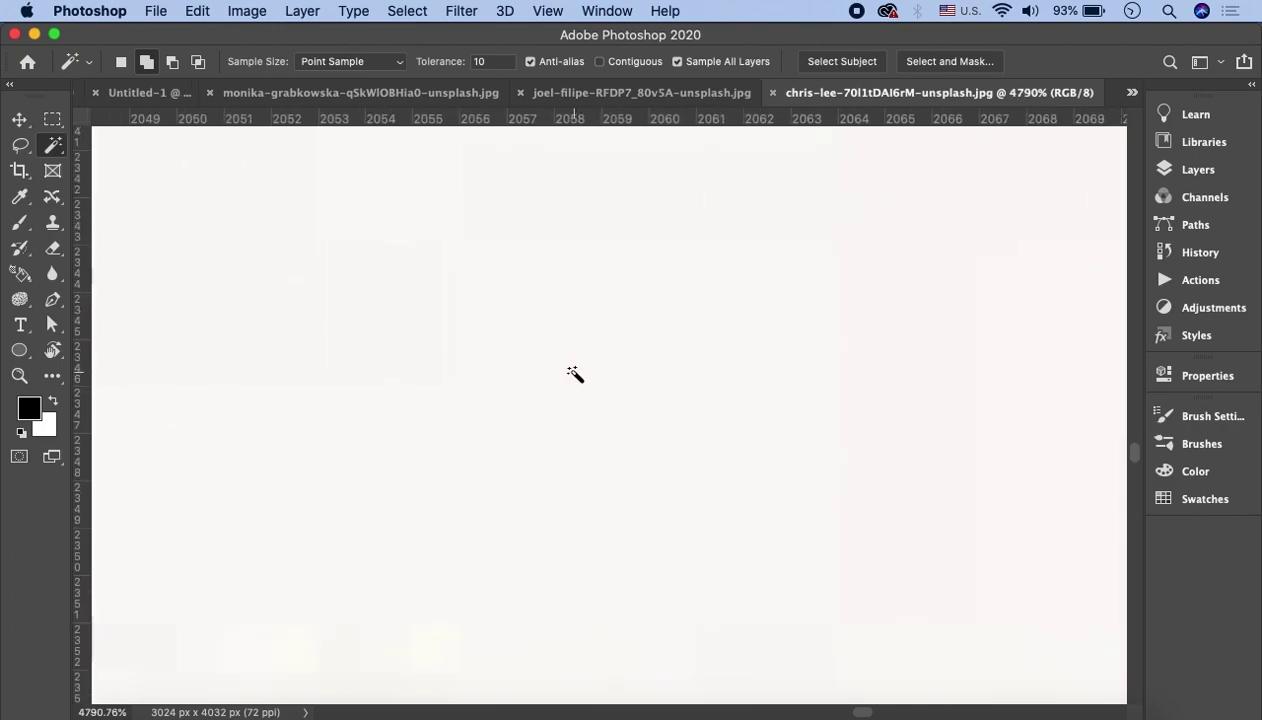
{"action": "scroll", "coordinate": [574, 371], "scroll_direction": "down", "scroll_amount": 2}
{"action": "scroll", "coordinate": [573, 372], "scroll_direction": "left", "scroll_amount": 3}
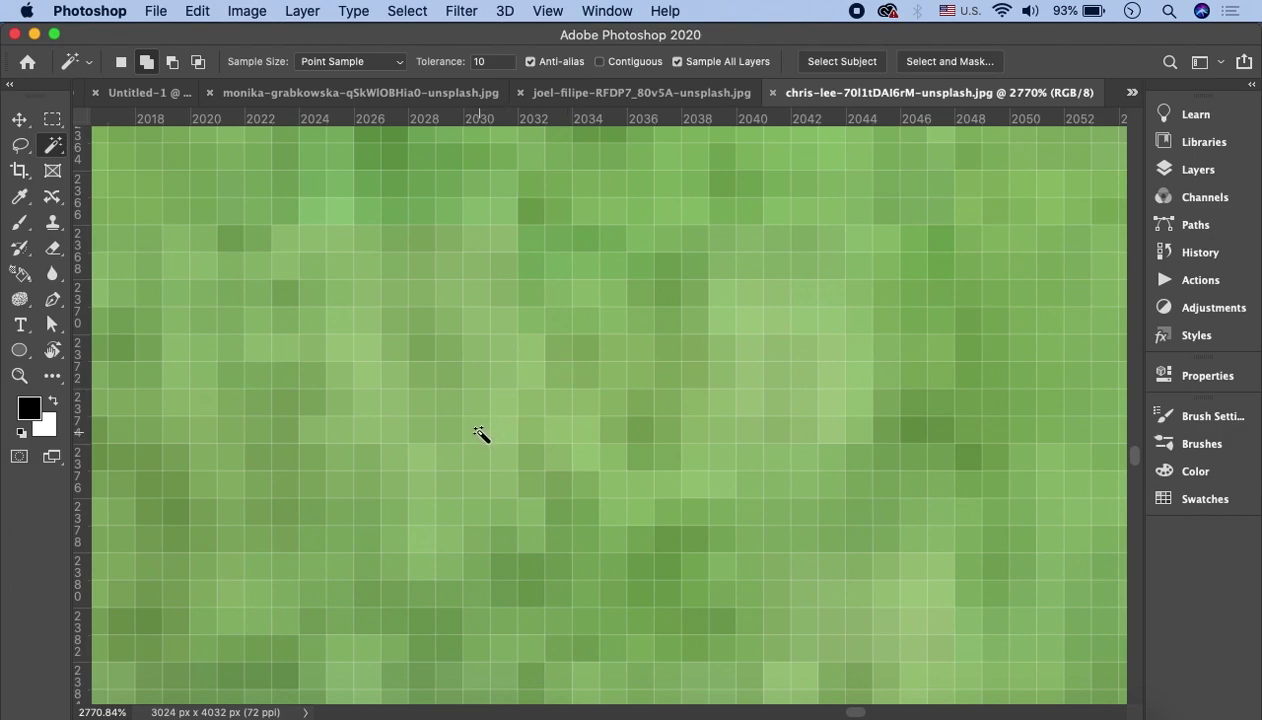
Sample the stem green, then set Magic Wand Tolerance to 0 and deselect
{"action": "left_click", "coordinate": [479, 432]}
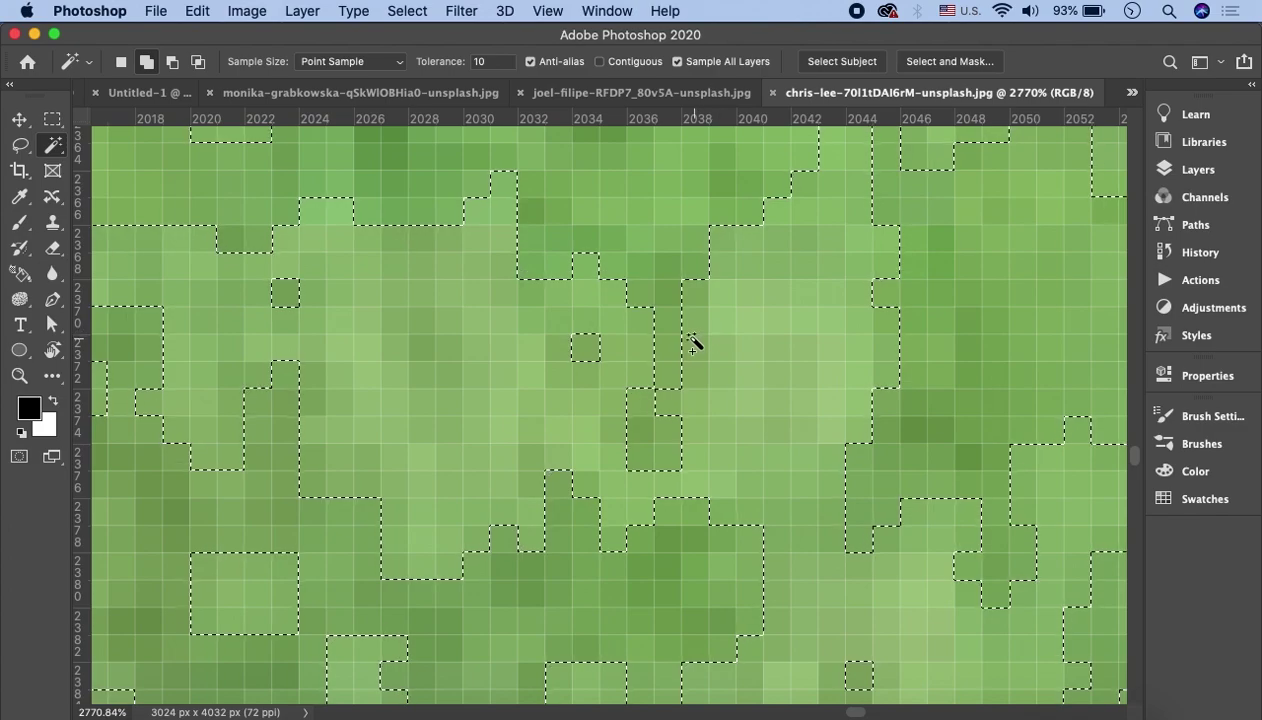
{"action": "scroll", "coordinate": [600, 335], "scroll_direction": "up", "scroll_amount": 1}
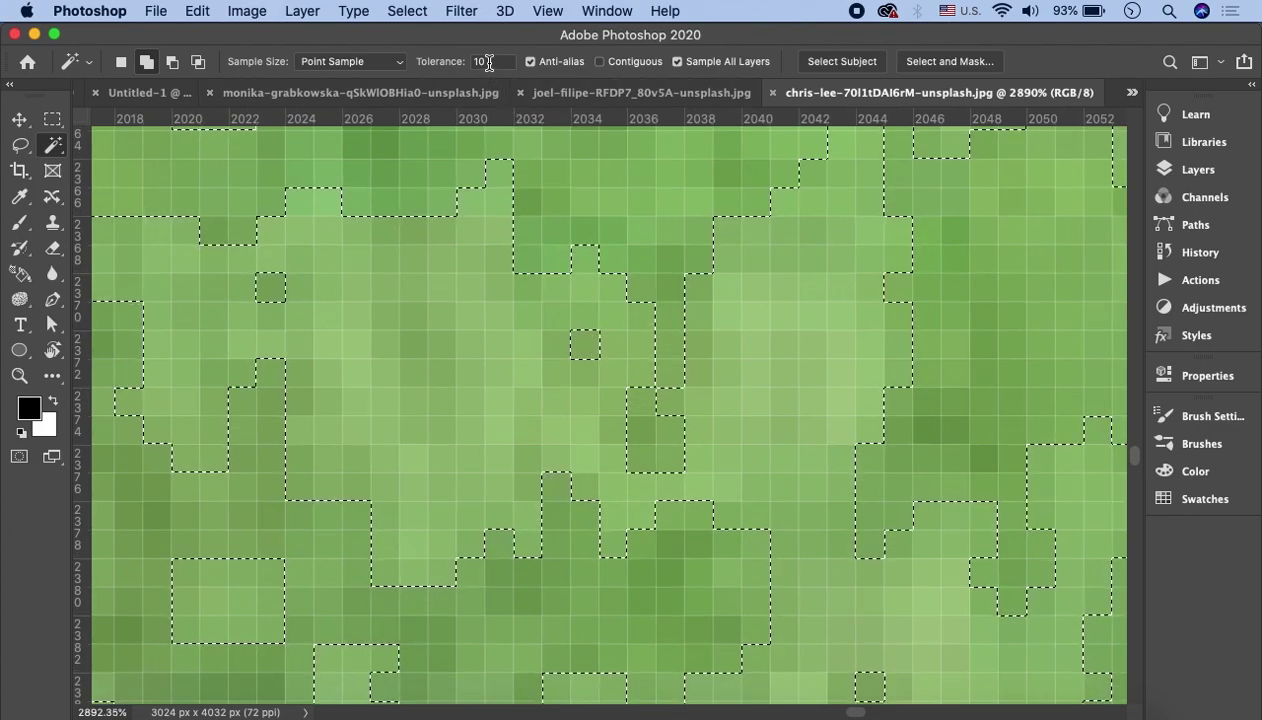
{"action": "double_click", "coordinate": [486, 62]}
{"action": "type", "text": "0"}
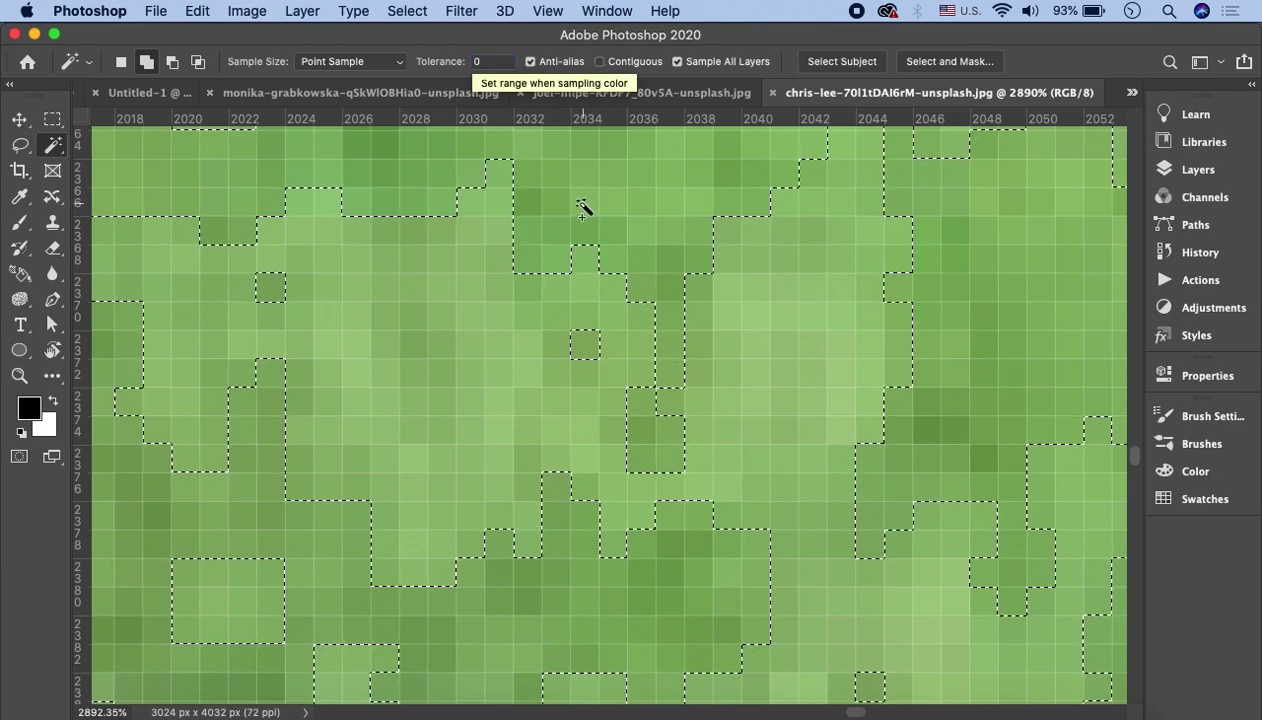
{"action": "left_click", "coordinate": [481, 400]}
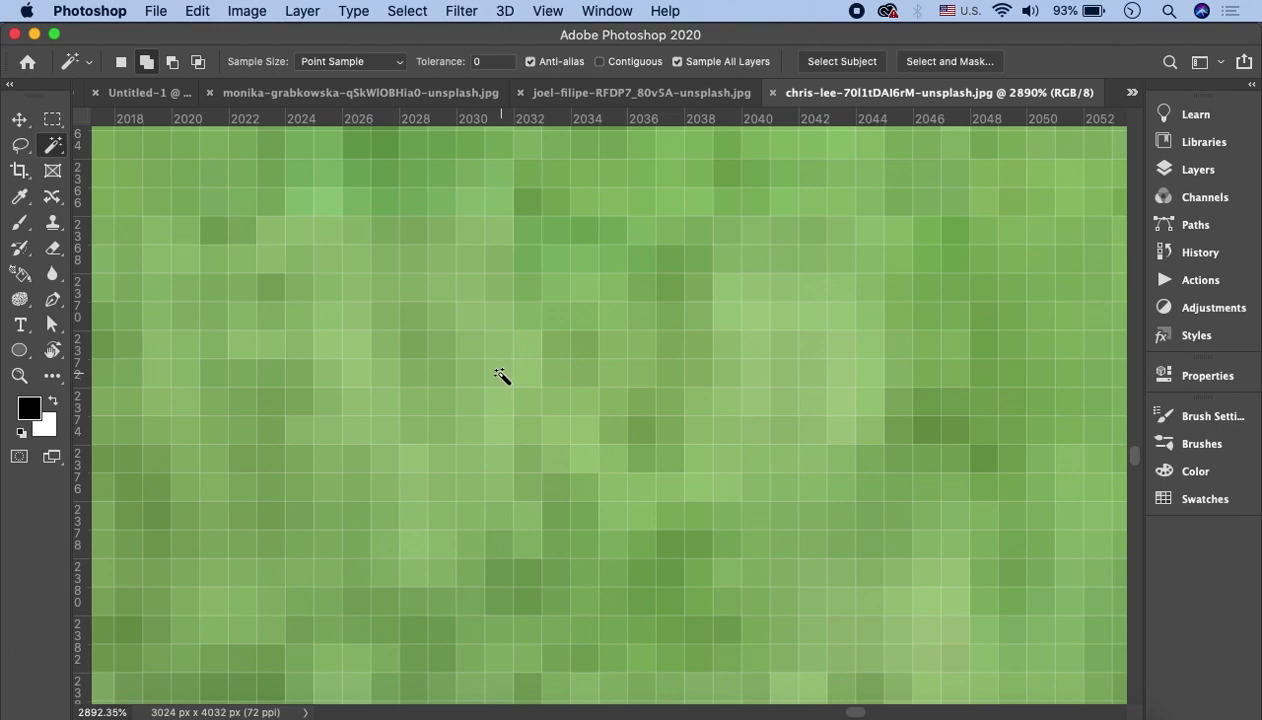
Sample a stem pixel at Tolerance 0 and pan around to inspect the scattered exact-match specks
{"action": "left_click", "coordinate": [501, 375]}
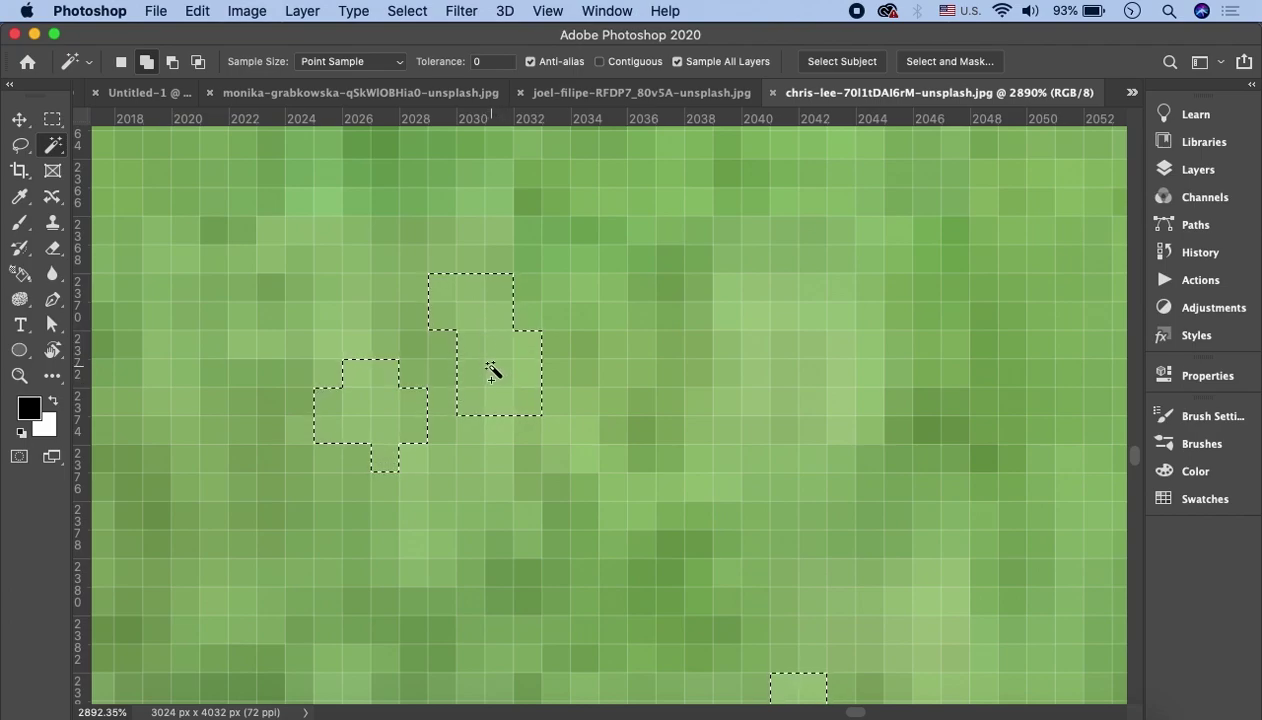
{"action": "scroll", "coordinate": [488, 384], "scroll_direction": "down", "scroll_amount": 5}
{"action": "scroll", "coordinate": [488, 384], "scroll_direction": "down", "scroll_amount": 3}
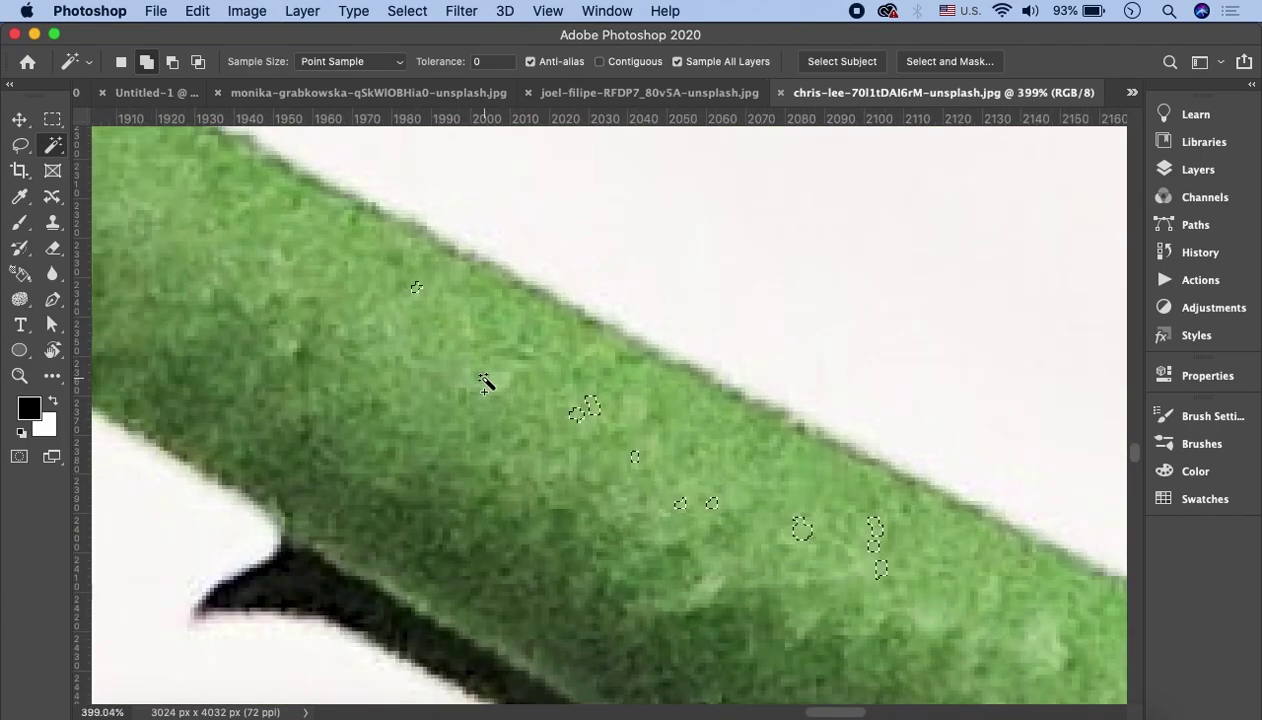
{"action": "scroll", "coordinate": [488, 384], "scroll_direction": "down", "scroll_amount": 2}
{"action": "scroll", "coordinate": [488, 384], "scroll_direction": "down", "scroll_amount": 2}
{"action": "scroll", "coordinate": [485, 384], "scroll_direction": "down", "scroll_amount": 2}
{"action": "scroll", "coordinate": [483, 383], "scroll_direction": "down", "scroll_amount": 2}
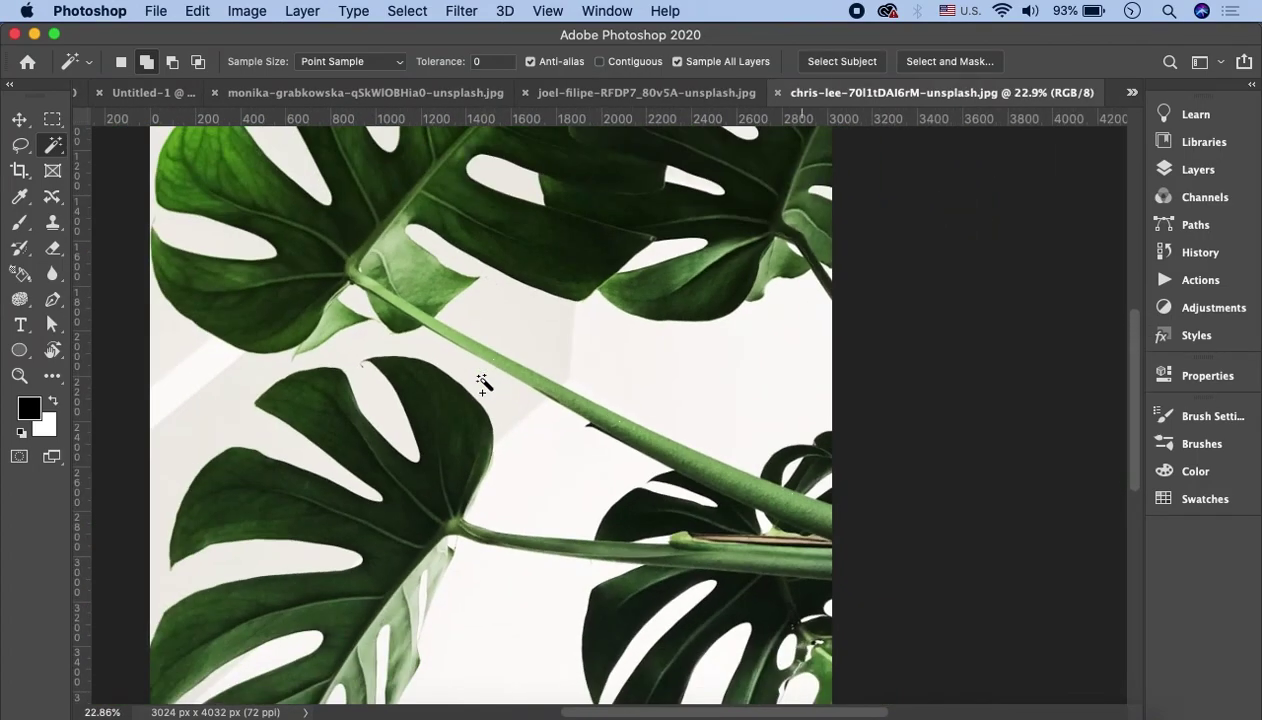
{"action": "scroll", "coordinate": [597, 380], "scroll_direction": "down", "scroll_amount": 1}
{"action": "scroll", "coordinate": [597, 380], "scroll_direction": "right", "scroll_amount": 1}
{"action": "scroll", "coordinate": [597, 386], "scroll_direction": "down", "scroll_amount": 1}
{"action": "scroll", "coordinate": [597, 386], "scroll_direction": "right", "scroll_amount": 1}
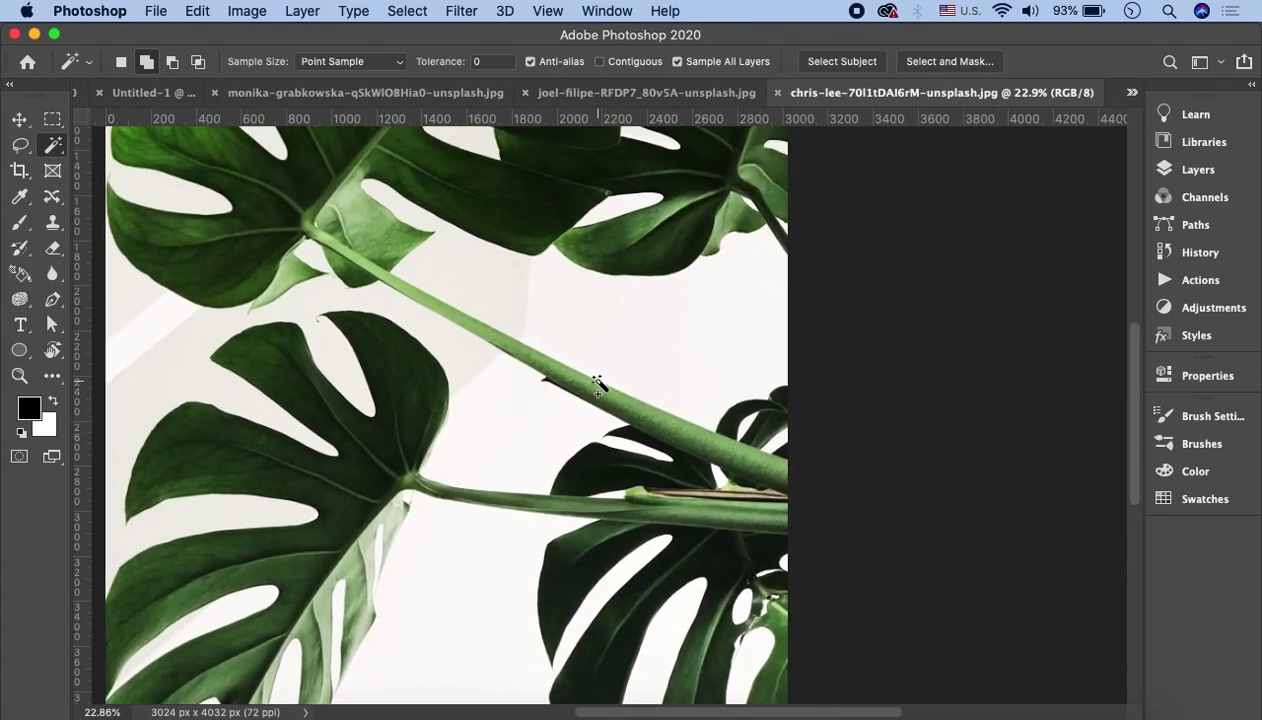
{"action": "scroll", "coordinate": [597, 390], "scroll_direction": "up", "scroll_amount": 3}
{"action": "scroll", "coordinate": [518, 301], "scroll_direction": "up", "scroll_amount": 2}
{"action": "scroll", "coordinate": [515, 245], "scroll_direction": "up", "scroll_amount": 2}
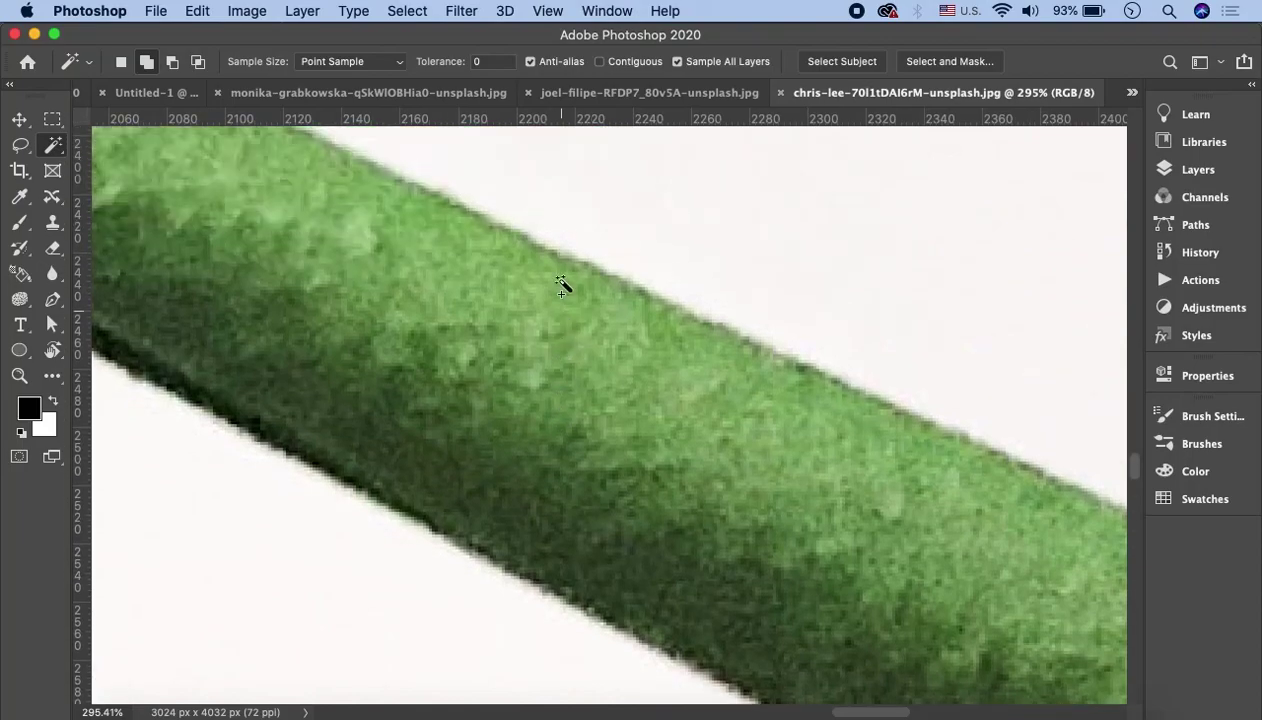
{"action": "scroll", "coordinate": [569, 284], "scroll_direction": "up", "scroll_amount": 2}
{"action": "scroll", "coordinate": [565, 425], "scroll_direction": "left", "scroll_amount": 5}
{"action": "scroll", "coordinate": [558, 415], "scroll_direction": "left", "scroll_amount": 5}
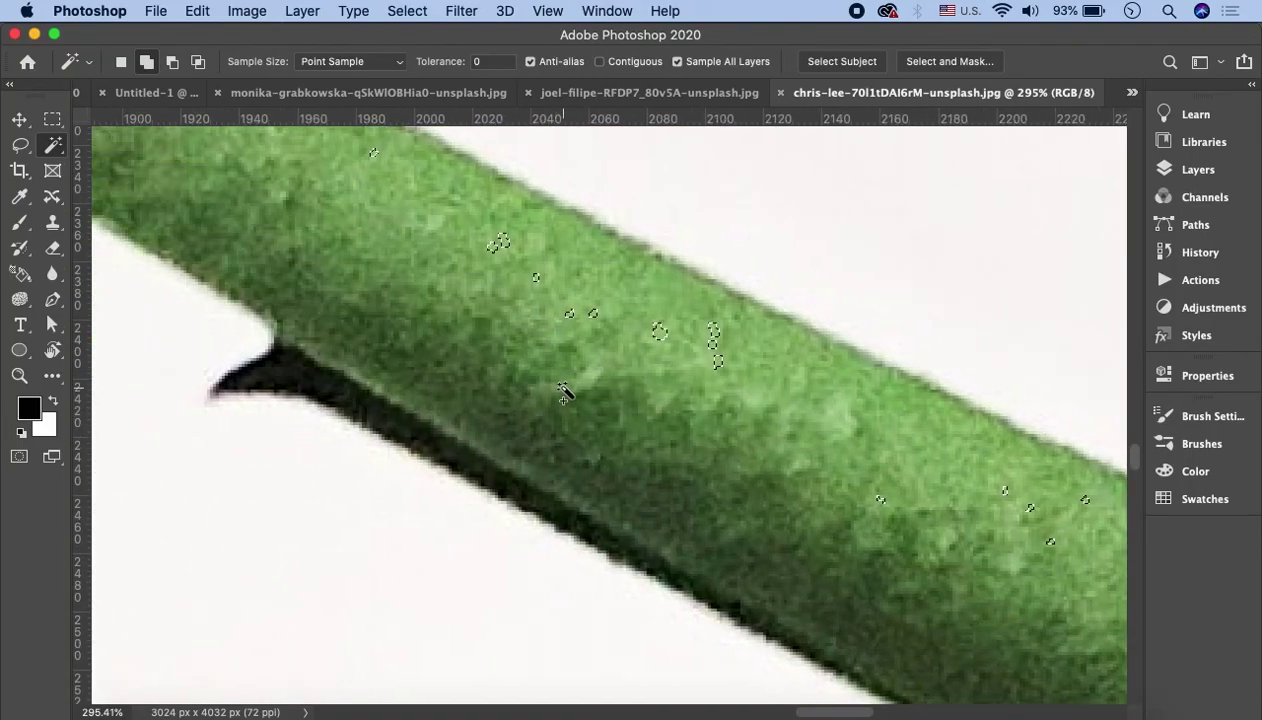
{"action": "scroll", "coordinate": [660, 350], "scroll_direction": "up", "scroll_amount": 3}
{"action": "scroll", "coordinate": [620, 355], "scroll_direction": "left", "scroll_amount": 4}
{"action": "scroll", "coordinate": [605, 360], "scroll_direction": "left", "scroll_amount": 3}
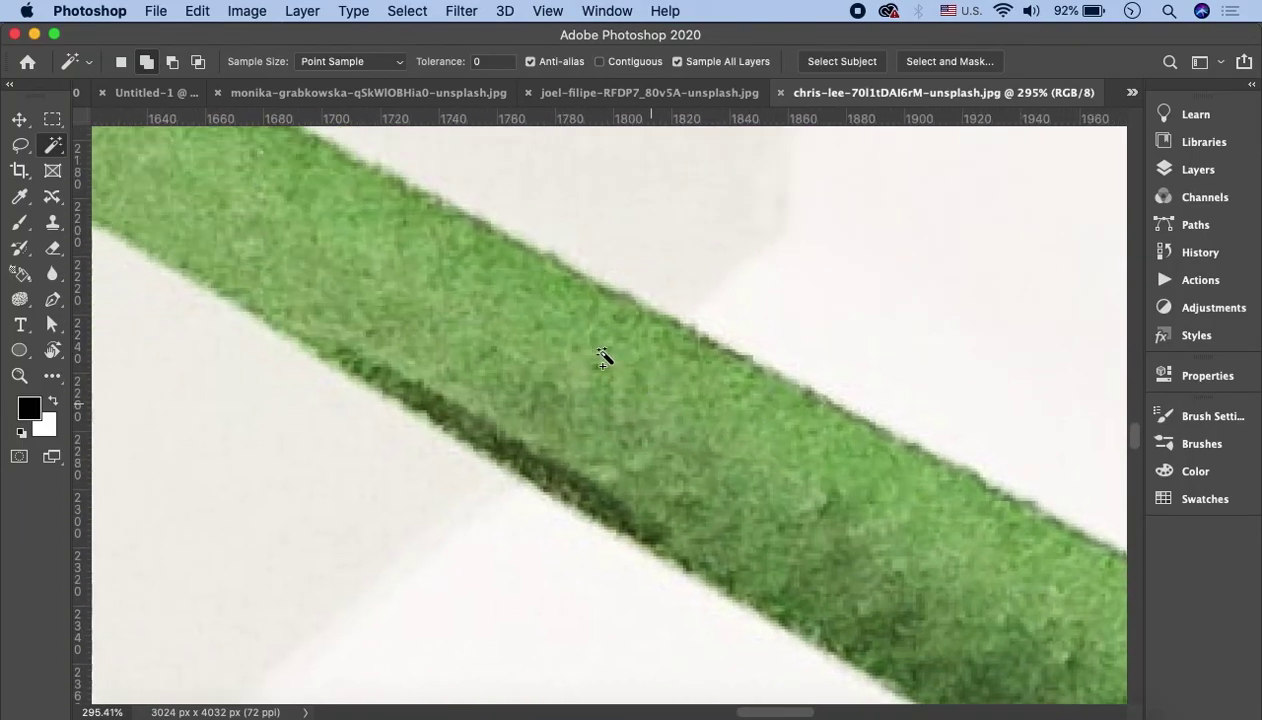
{"action": "scroll", "coordinate": [600, 360], "scroll_direction": "left", "scroll_amount": 3}
{"action": "scroll", "coordinate": [590, 360], "scroll_direction": "left", "scroll_amount": 4}
{"action": "scroll", "coordinate": [588, 361], "scroll_direction": "left", "scroll_amount": 2}
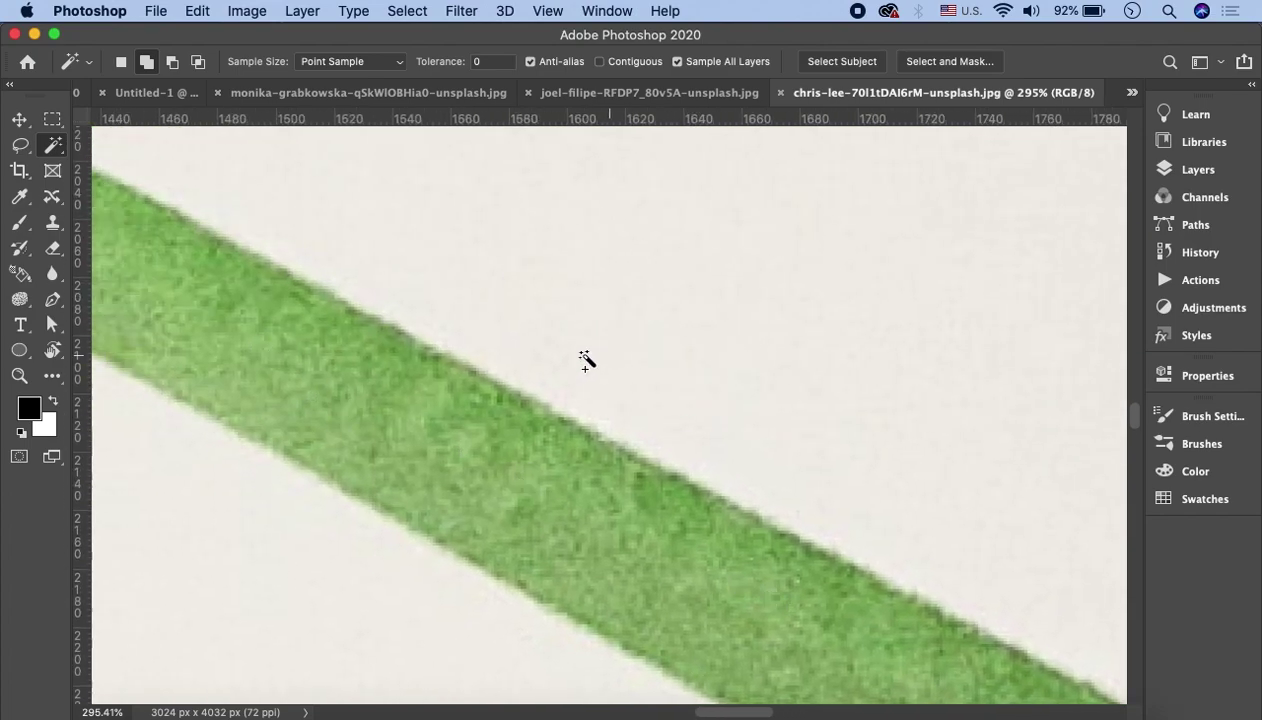
{"action": "scroll", "coordinate": [585, 362], "scroll_direction": "left", "scroll_amount": 4}
{"action": "scroll", "coordinate": [580, 363], "scroll_direction": "left", "scroll_amount": 4}
{"action": "scroll", "coordinate": [577, 362], "scroll_direction": "up", "scroll_amount": 3}
{"action": "scroll", "coordinate": [576, 362], "scroll_direction": "left", "scroll_amount": 3}
{"action": "scroll", "coordinate": [573, 363], "scroll_direction": "left", "scroll_amount": 3}
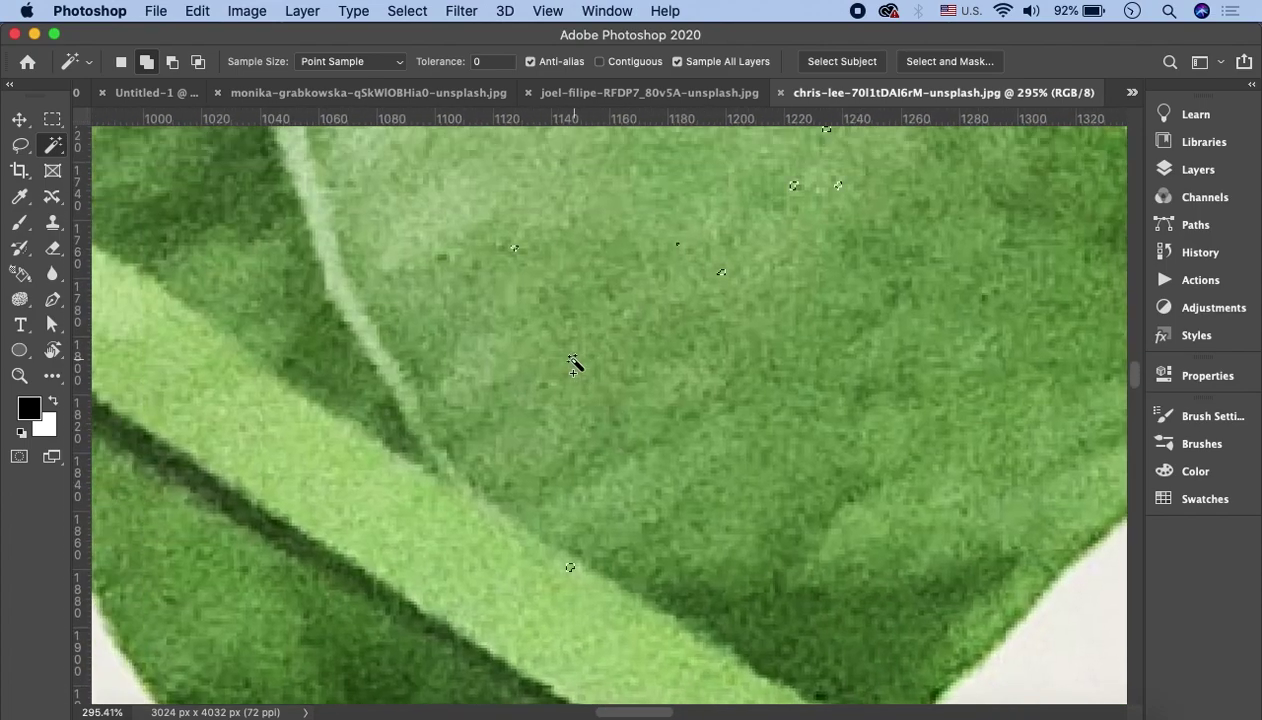
{"action": "scroll", "coordinate": [572, 362], "scroll_direction": "down", "scroll_amount": 4}
{"action": "scroll", "coordinate": [572, 362], "scroll_direction": "right", "scroll_amount": 3}
{"action": "scroll", "coordinate": [573, 362], "scroll_direction": "down", "scroll_amount": 3}
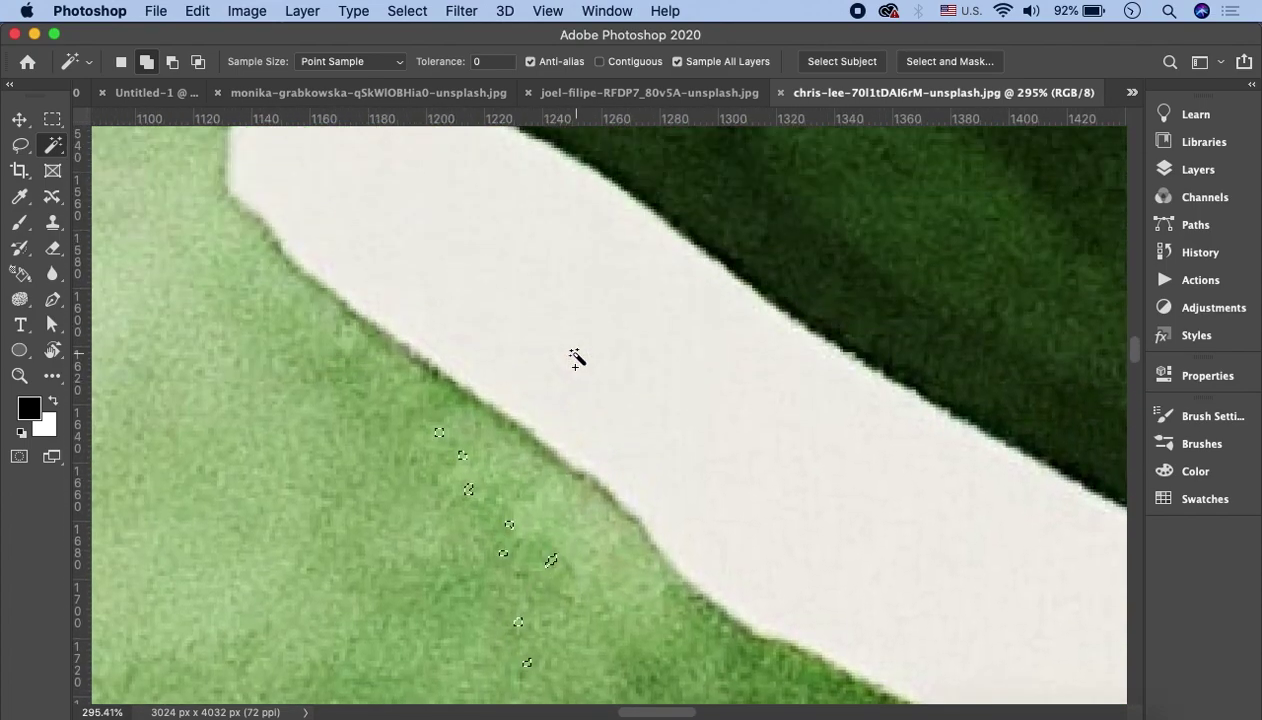
{"action": "scroll", "coordinate": [574, 361], "scroll_direction": "right", "scroll_amount": 3}
{"action": "scroll", "coordinate": [573, 361], "scroll_direction": "down", "scroll_amount": 4}
{"action": "scroll", "coordinate": [575, 358], "scroll_direction": "down", "scroll_amount": 4}
{"action": "scroll", "coordinate": [575, 358], "scroll_direction": "left", "scroll_amount": 3}
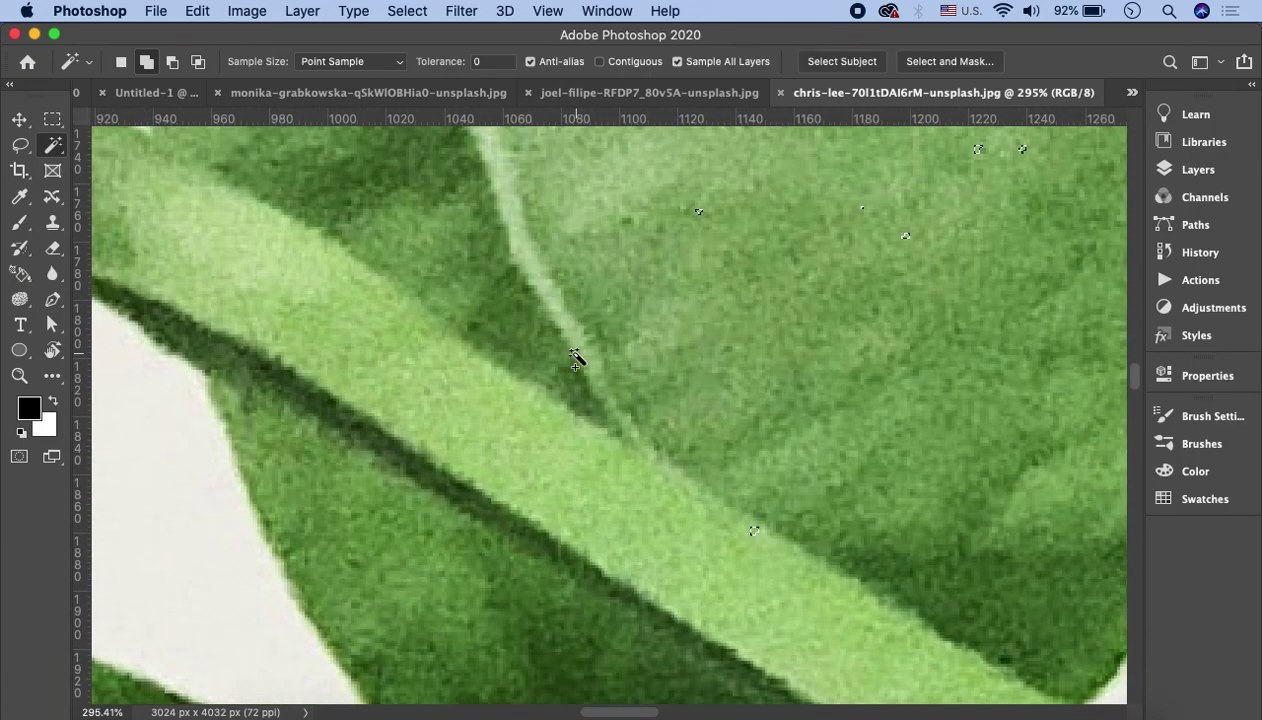
{"action": "scroll", "coordinate": [575, 358], "scroll_direction": "down", "scroll_amount": 2}
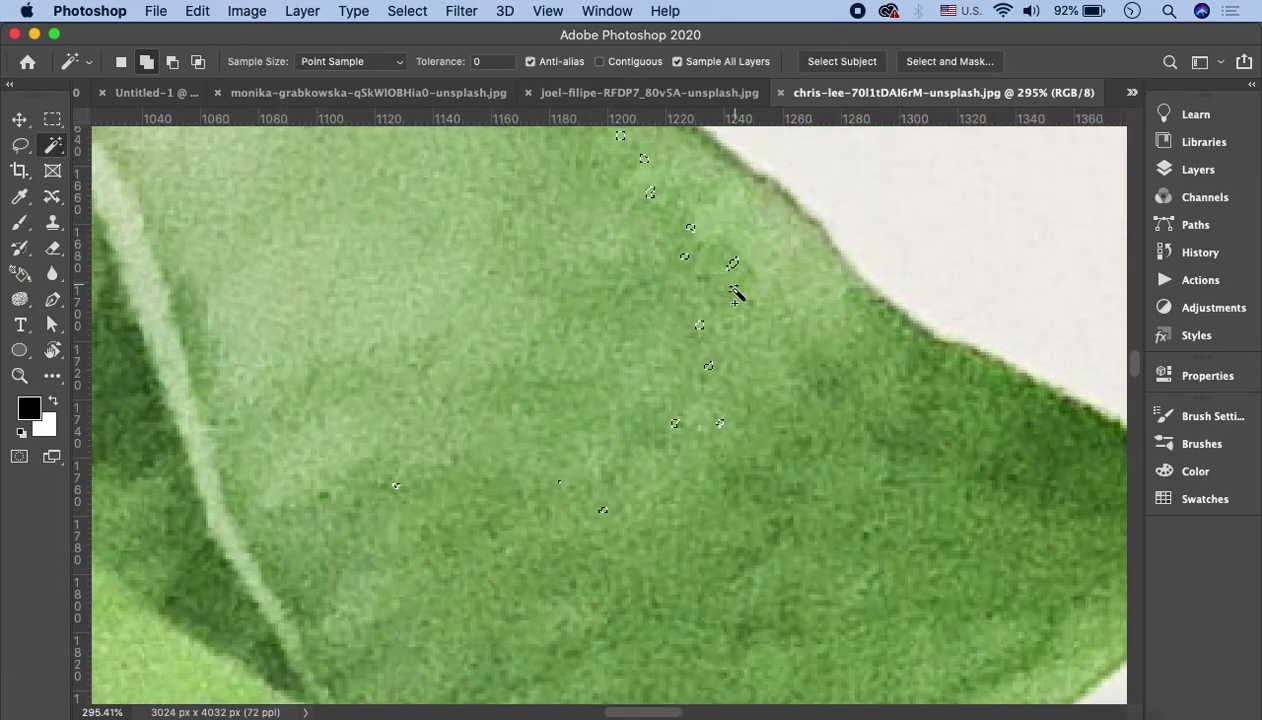
{"action": "scroll", "coordinate": [691, 365], "scroll_direction": "down", "scroll_amount": 3}
{"action": "scroll", "coordinate": [691, 365], "scroll_direction": "left", "scroll_amount": 1}
{"action": "scroll", "coordinate": [691, 365], "scroll_direction": "down", "scroll_amount": 3}
{"action": "scroll", "coordinate": [653, 346], "scroll_direction": "up", "scroll_amount": 3}
{"action": "scroll", "coordinate": [623, 330], "scroll_direction": "up", "scroll_amount": 2}
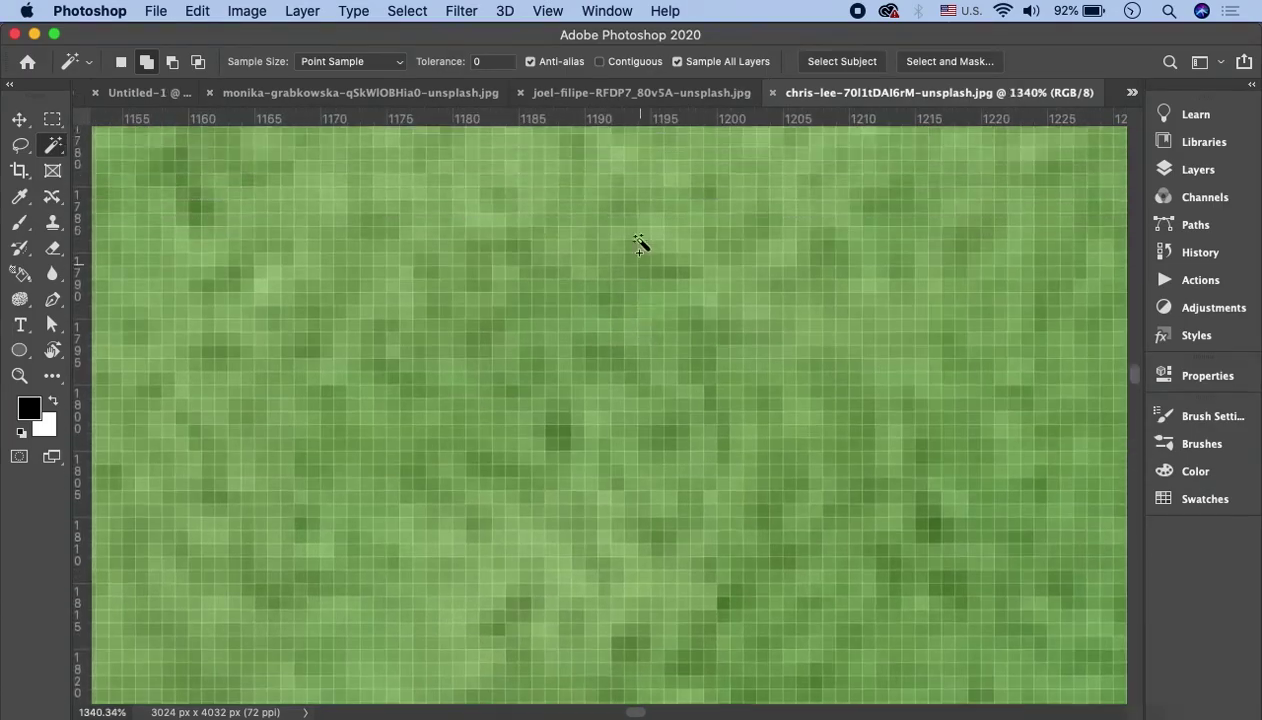
{"action": "scroll", "coordinate": [641, 245], "scroll_direction": "up", "scroll_amount": 1}
{"action": "scroll", "coordinate": [637, 341], "scroll_direction": "up", "scroll_amount": 2}
{"action": "scroll", "coordinate": [608, 273], "scroll_direction": "up", "scroll_amount": 2}
{"action": "scroll", "coordinate": [608, 275], "scroll_direction": "up", "scroll_amount": 2}
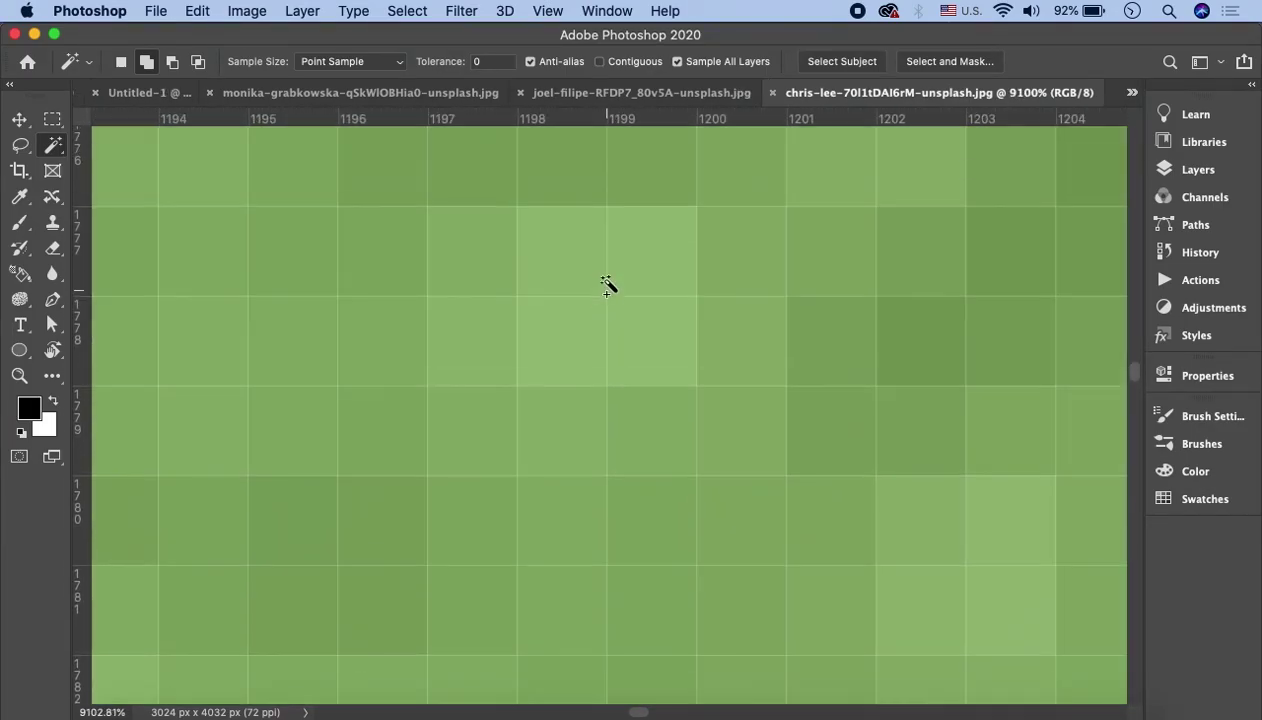
{"action": "scroll", "coordinate": [610, 330], "scroll_direction": "up", "scroll_amount": 1}
Zoom into the stem edge and sample it again, adding tiny exact-match green specks
{"action": "scroll", "coordinate": [610, 364], "scroll_direction": "up", "scroll_amount": 1}
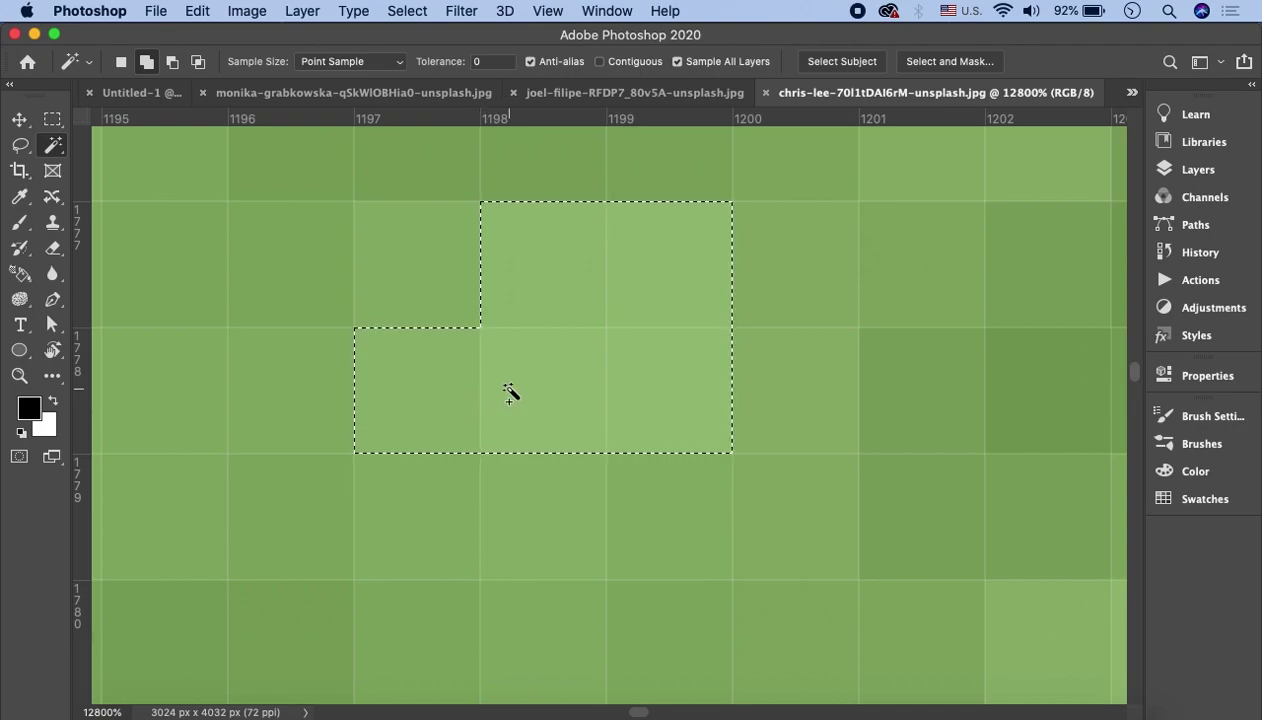
{"action": "scroll", "coordinate": [505, 390], "scroll_direction": "down", "scroll_amount": 3}
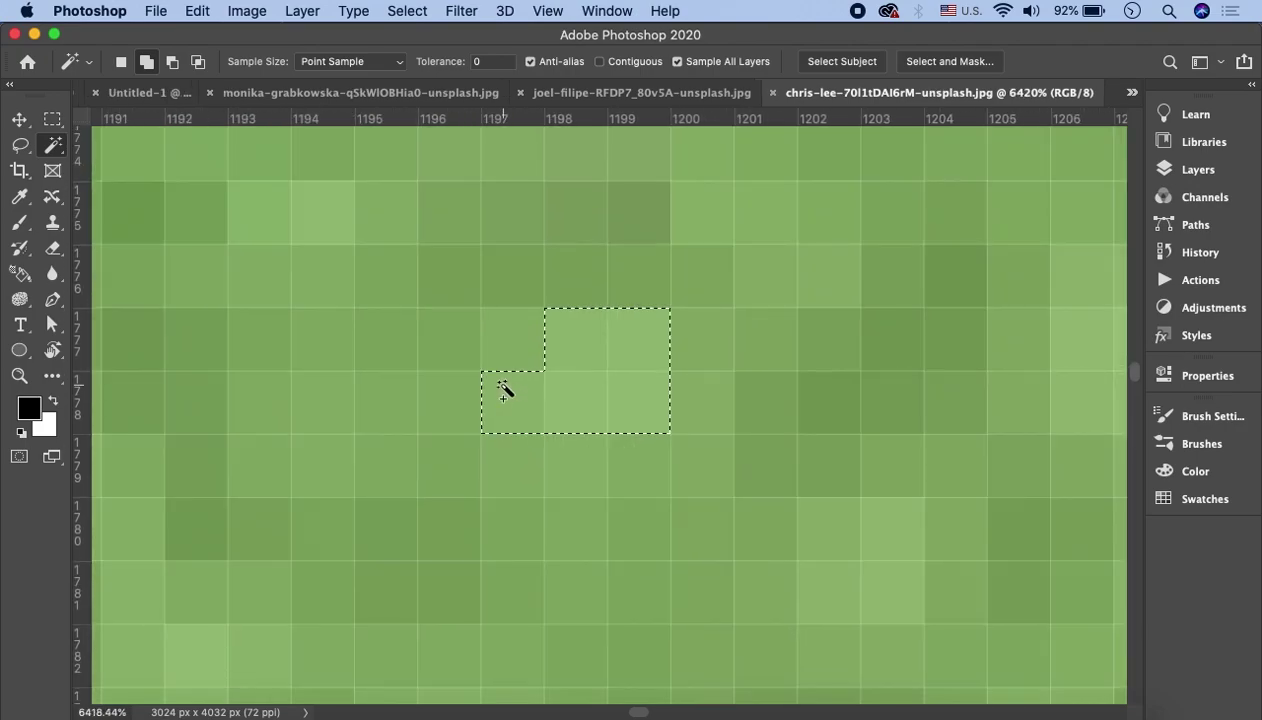
{"action": "scroll", "coordinate": [507, 389], "scroll_direction": "down", "scroll_amount": 3}
{"action": "scroll", "coordinate": [510, 390], "scroll_direction": "down", "scroll_amount": 3}
{"action": "scroll", "coordinate": [525, 393], "scroll_direction": "down", "scroll_amount": 3}
{"action": "scroll", "coordinate": [525, 393], "scroll_direction": "down", "scroll_amount": 3}
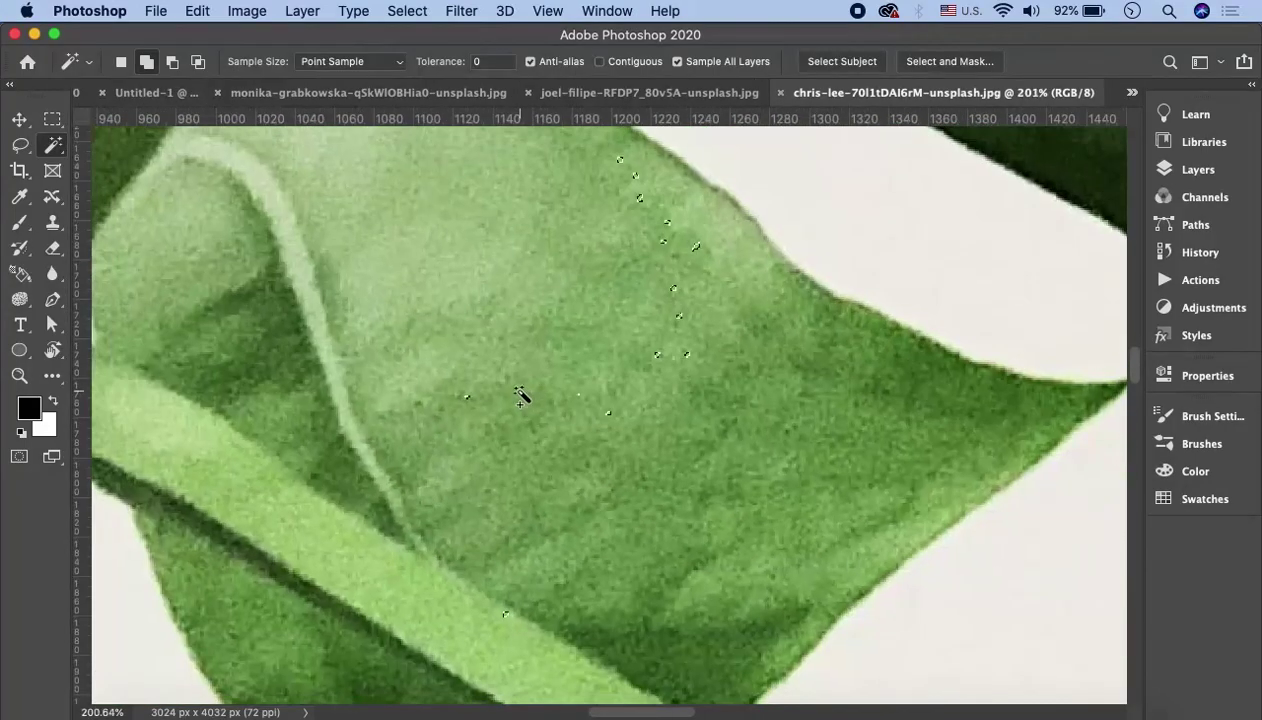
{"action": "scroll", "coordinate": [525, 393], "scroll_direction": "down", "scroll_amount": 3}
{"action": "scroll", "coordinate": [525, 392], "scroll_direction": "up", "scroll_amount": 2}
{"action": "scroll", "coordinate": [525, 391], "scroll_direction": "up", "scroll_amount": 1}
{"action": "scroll", "coordinate": [525, 391], "scroll_direction": "up", "scroll_amount": 2}
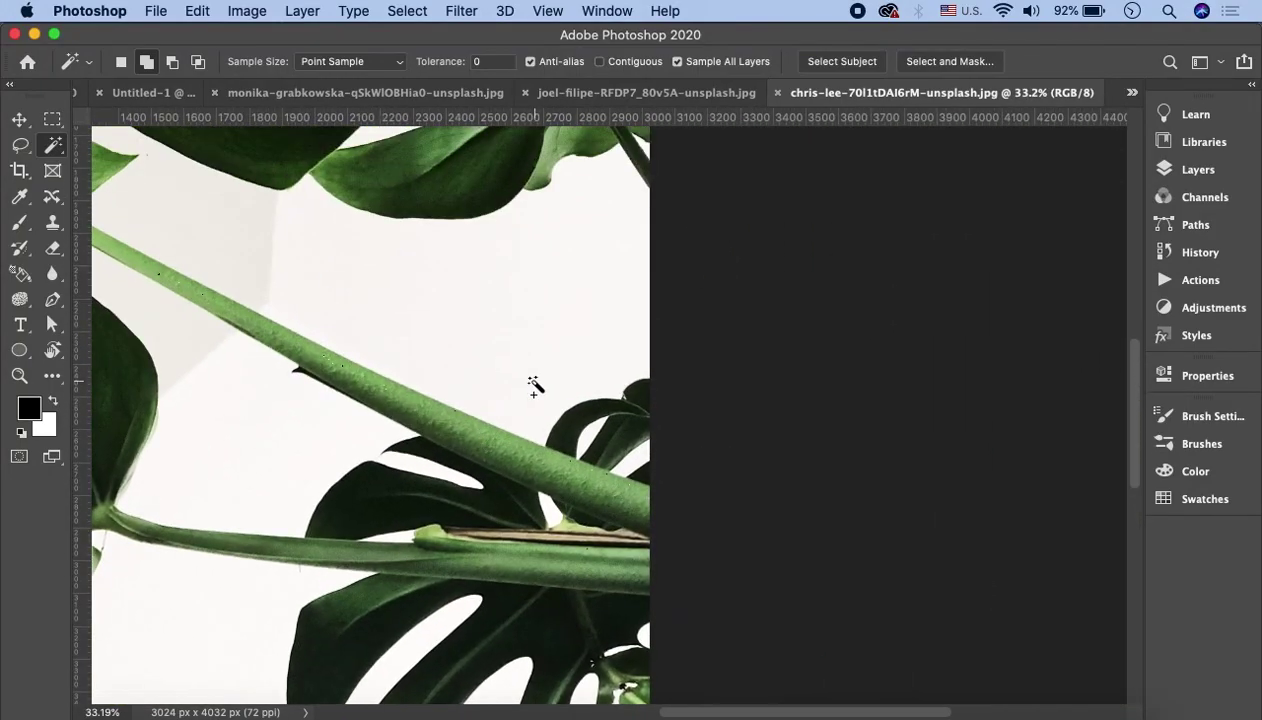
{"action": "scroll", "coordinate": [330, 417], "scroll_direction": "up", "scroll_amount": 2}
{"action": "scroll", "coordinate": [332, 402], "scroll_direction": "up", "scroll_amount": 2}
{"action": "scroll", "coordinate": [325, 315], "scroll_direction": "up", "scroll_amount": 3}
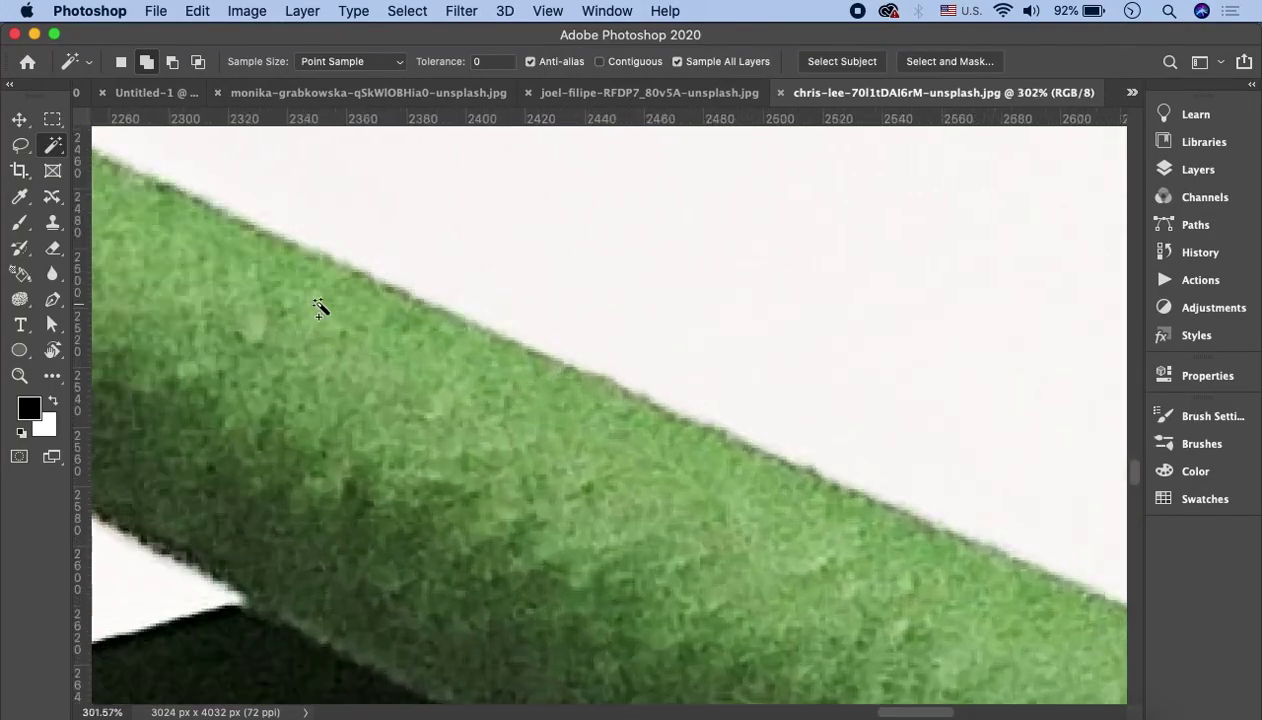
{"action": "scroll", "coordinate": [332, 315], "scroll_direction": "up", "scroll_amount": 2}
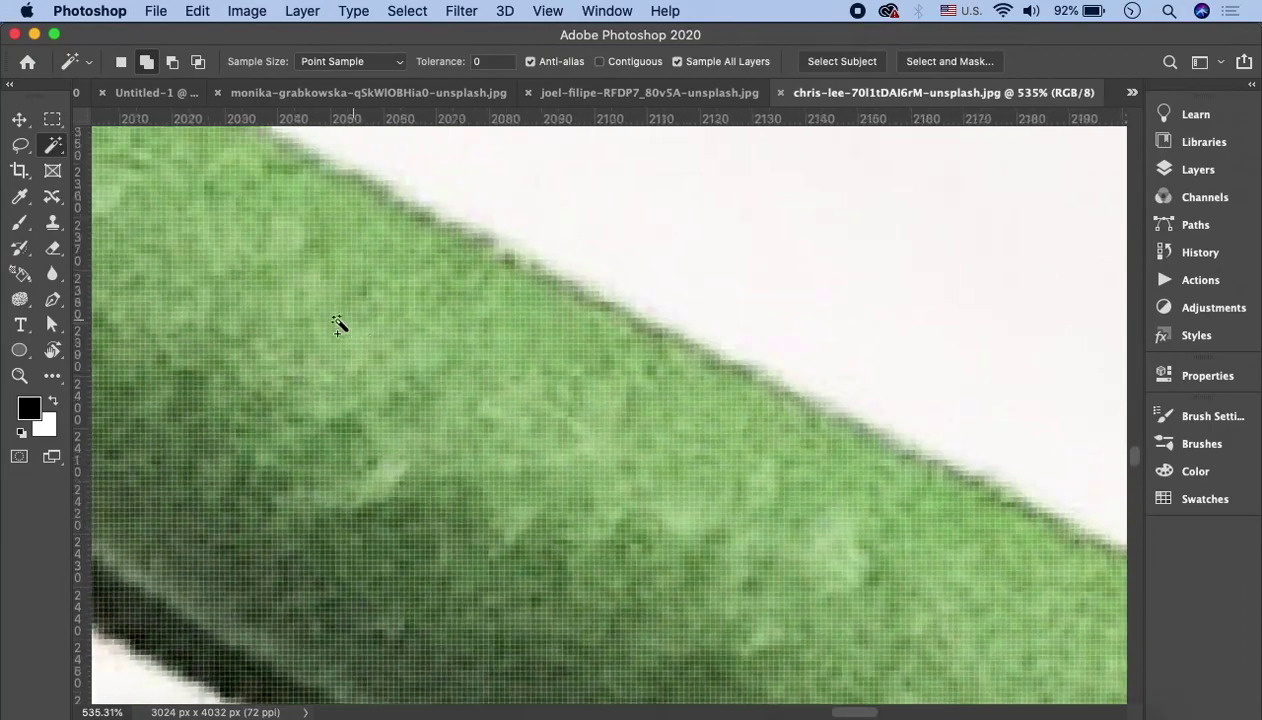
{"action": "left_click", "coordinate": [338, 325]}
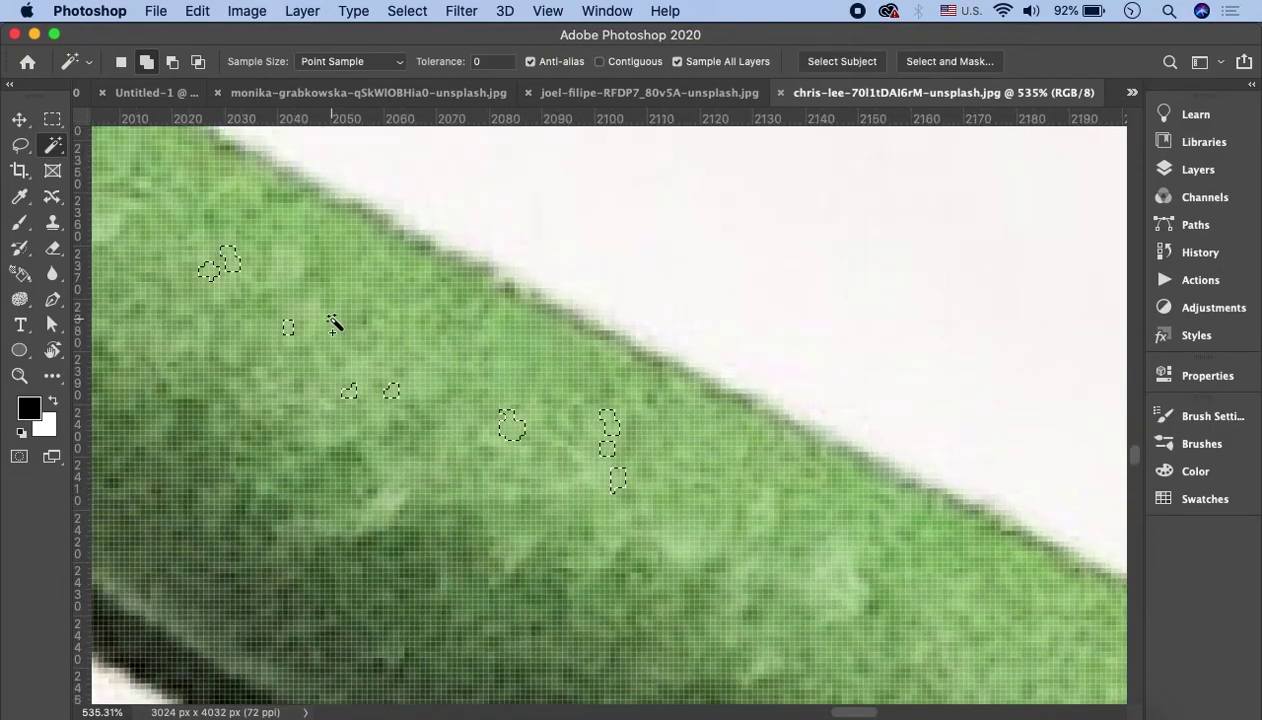
{"action": "scroll", "coordinate": [395, 412], "scroll_direction": "up", "scroll_amount": 2}
{"action": "scroll", "coordinate": [400, 425], "scroll_direction": "up", "scroll_amount": 3}
Zoom in closer on the selected stem pixels
{"action": "scroll", "coordinate": [400, 425], "scroll_direction": "up", "scroll_amount": 2}
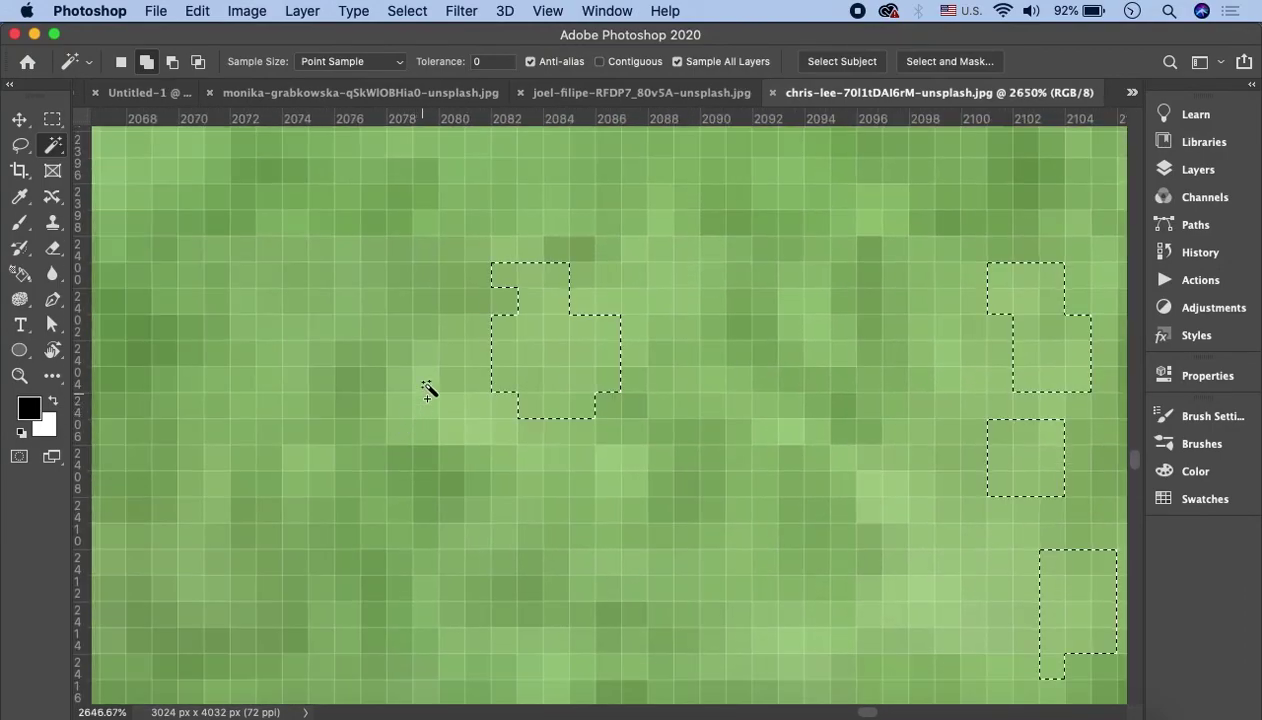
{"action": "scroll", "coordinate": [428, 388], "scroll_direction": "up", "scroll_amount": 1}
{"action": "type", "text": "20"}
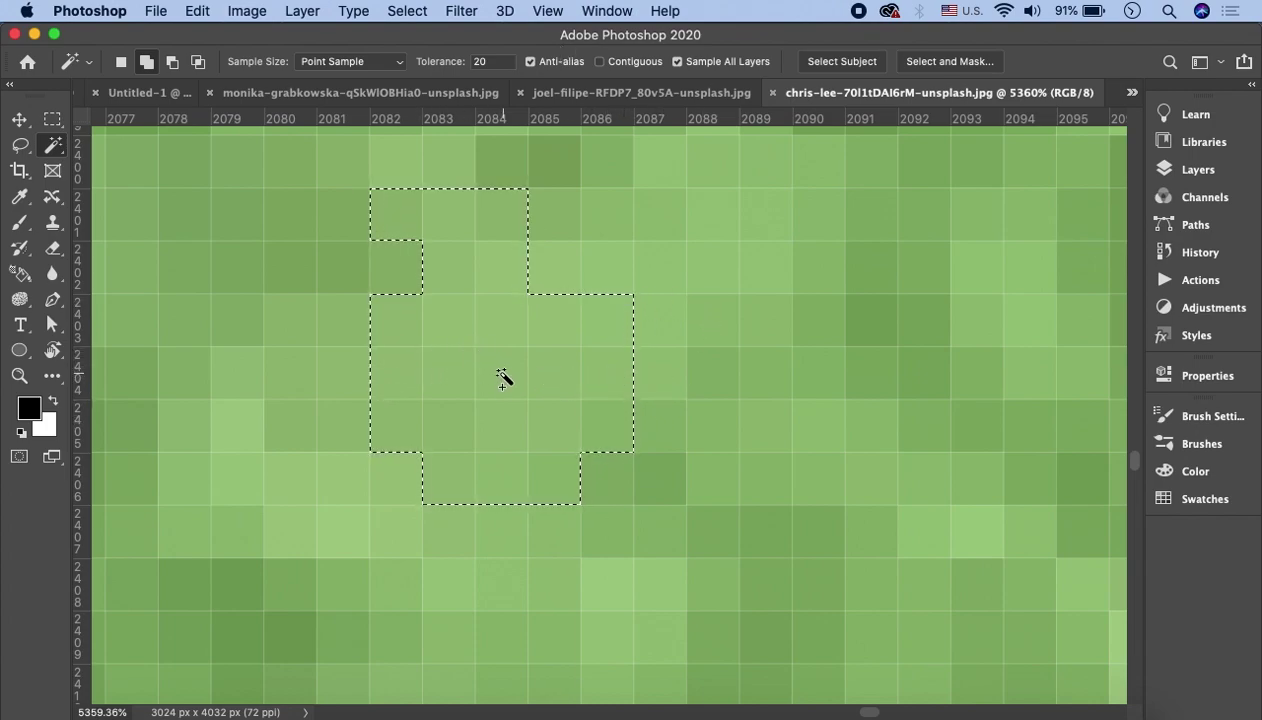
Undo, deselect, then undo again to restore the stem selection, zooming out to about 508%
{"action": "key", "text": "ctrl+z"}
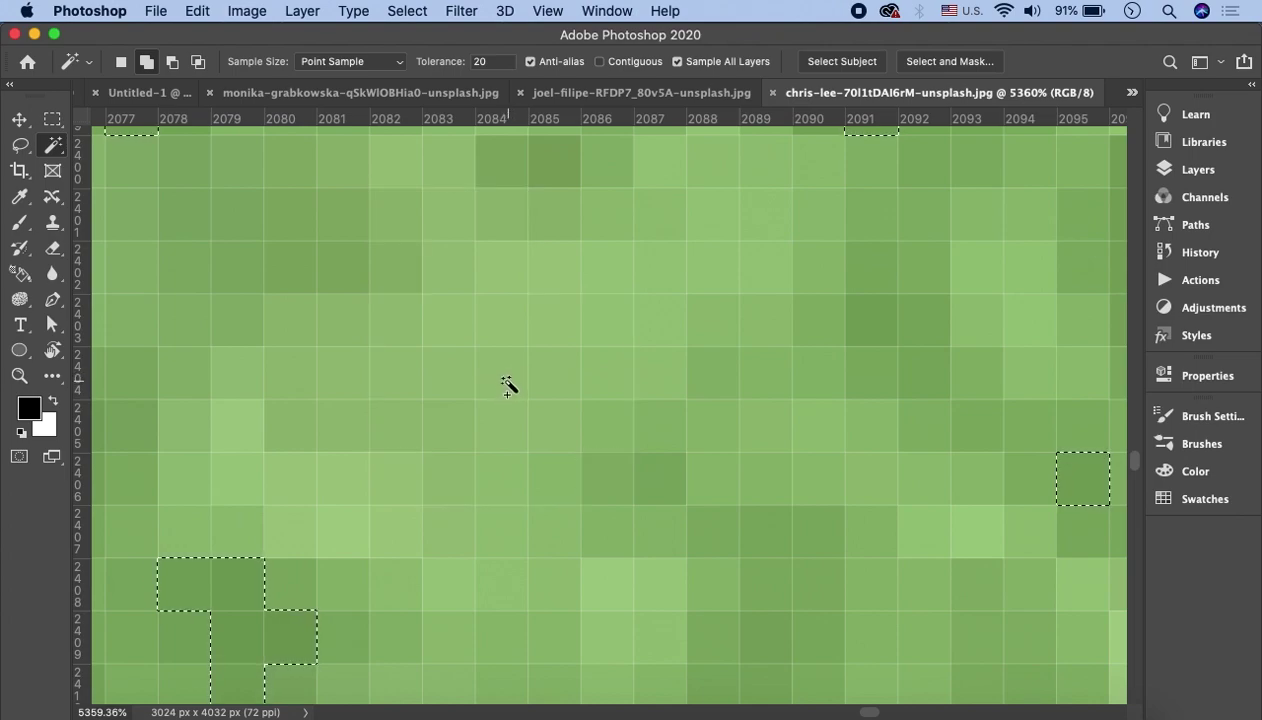
{"action": "key", "text": "ctrl+d"}
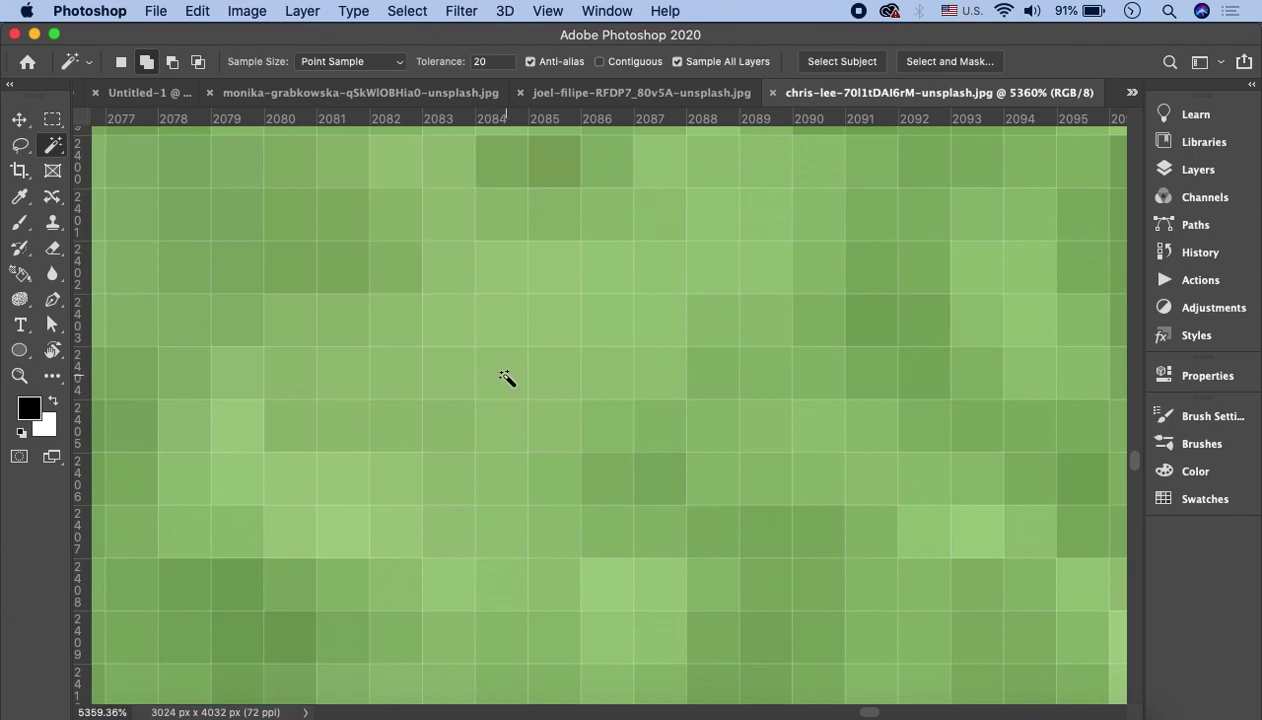
{"action": "key", "text": "ctrl+z"}
{"action": "scroll", "coordinate": [507, 376], "scroll_direction": "down", "scroll_amount": 10}
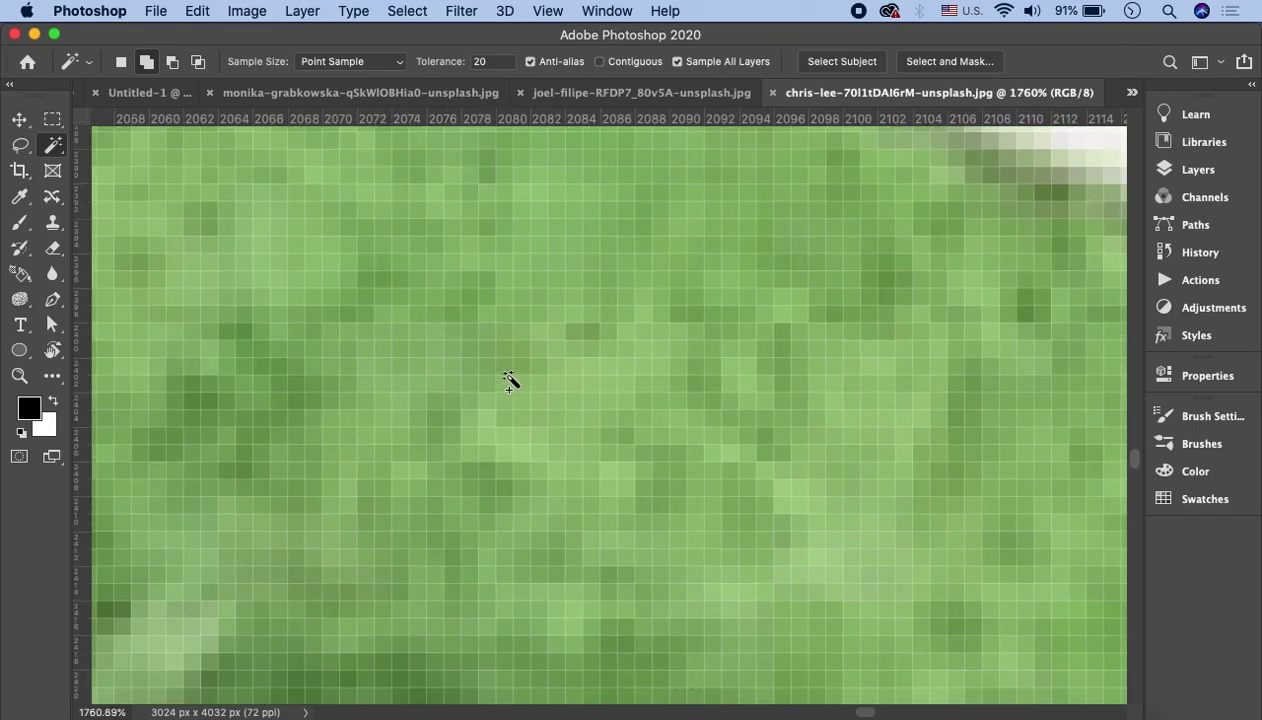
{"action": "scroll", "coordinate": [510, 382], "scroll_direction": "down", "scroll_amount": 3}
{"action": "scroll", "coordinate": [576, 387], "scroll_direction": "down", "scroll_amount": 2}
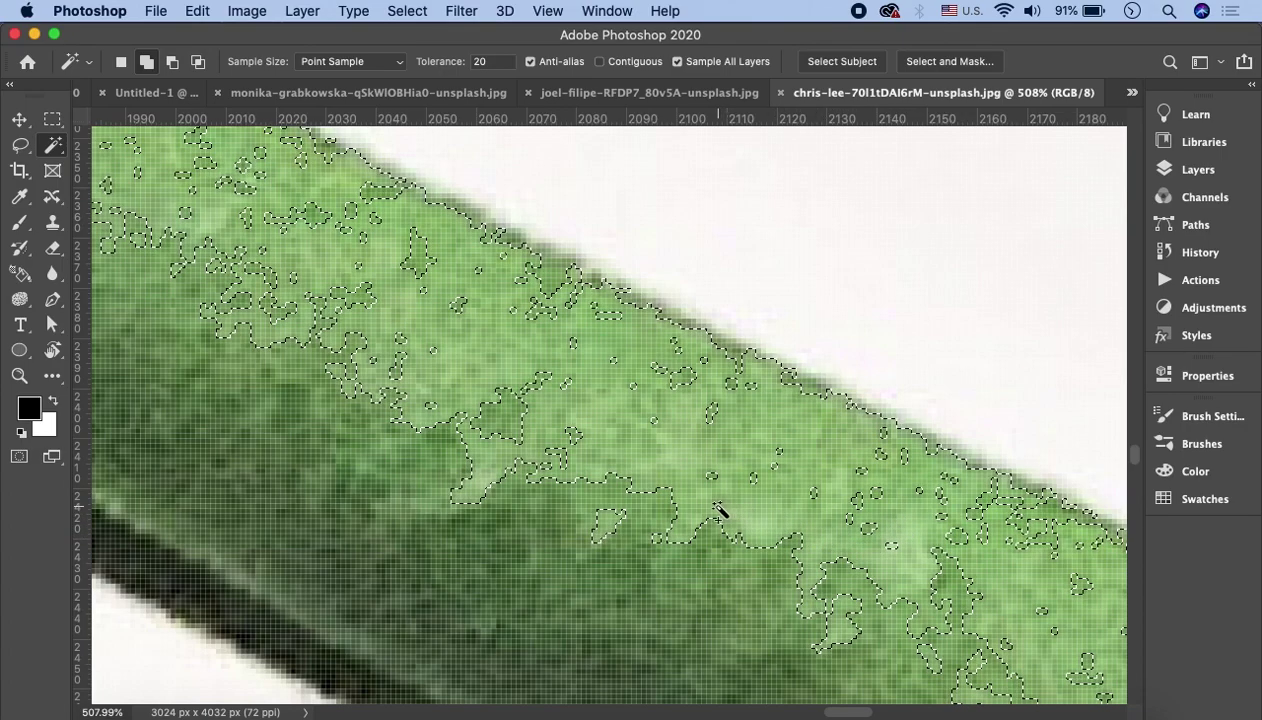
Raise Magic Wand Tolerance to 55 and reselect the stem, catching its edge and darker patches
{"action": "double_click", "coordinate": [477, 64]}
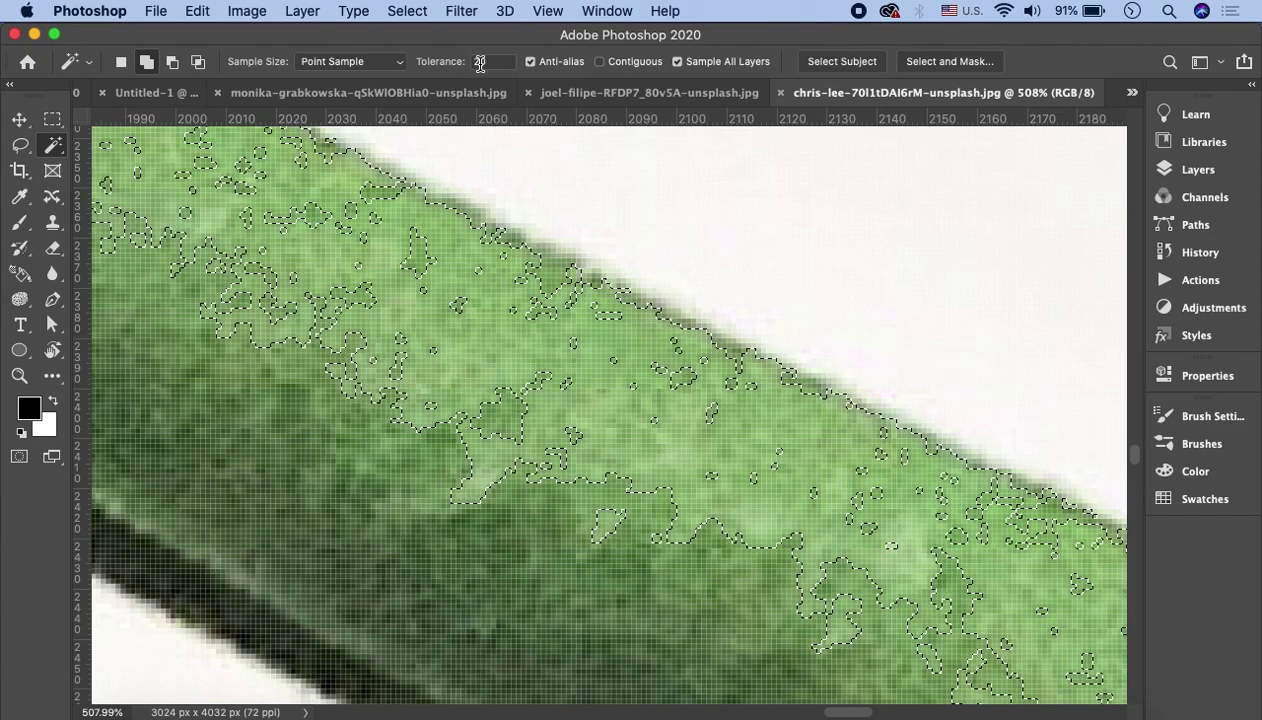
{"action": "type", "text": "20"}
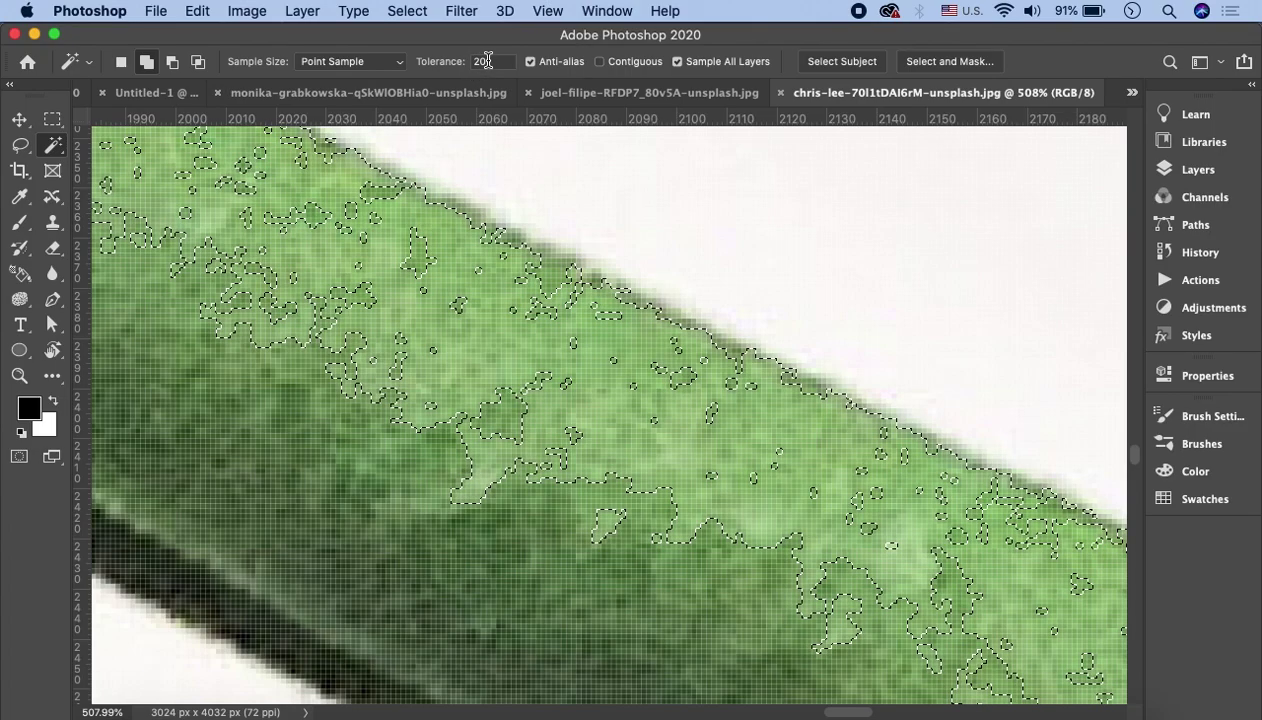
{"action": "double_click", "coordinate": [480, 61]}
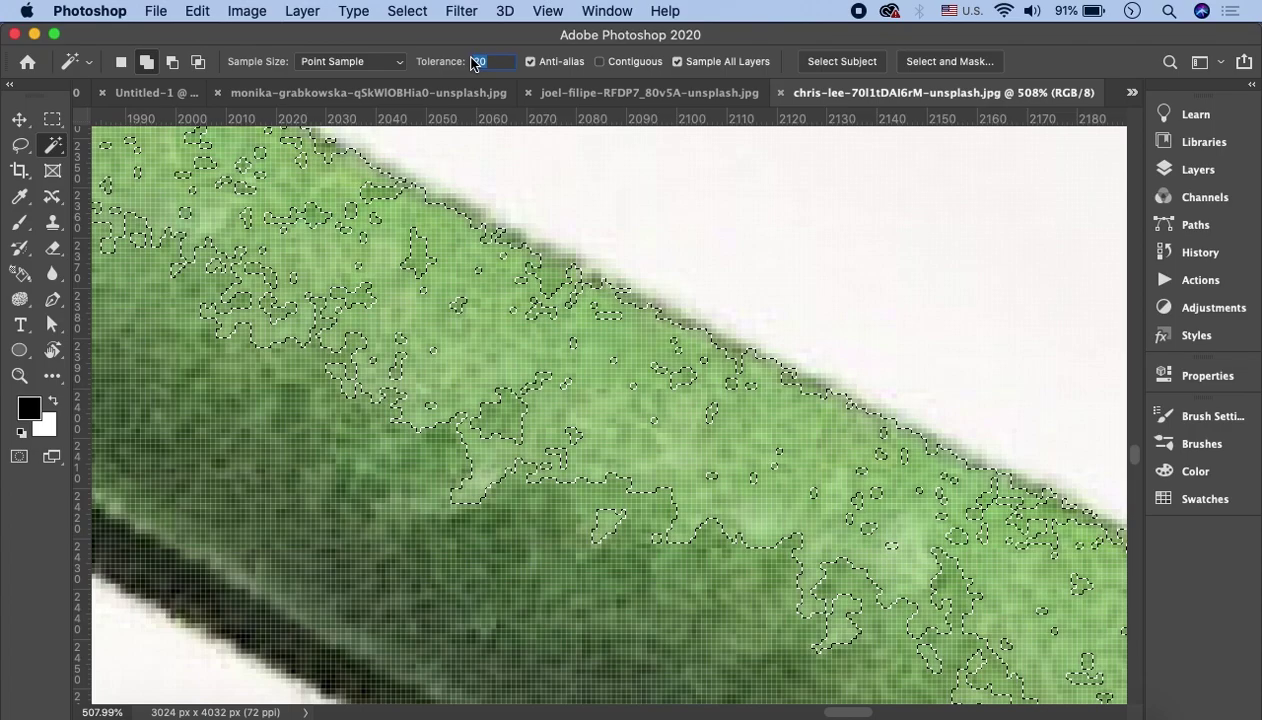
{"action": "type", "text": "55"}
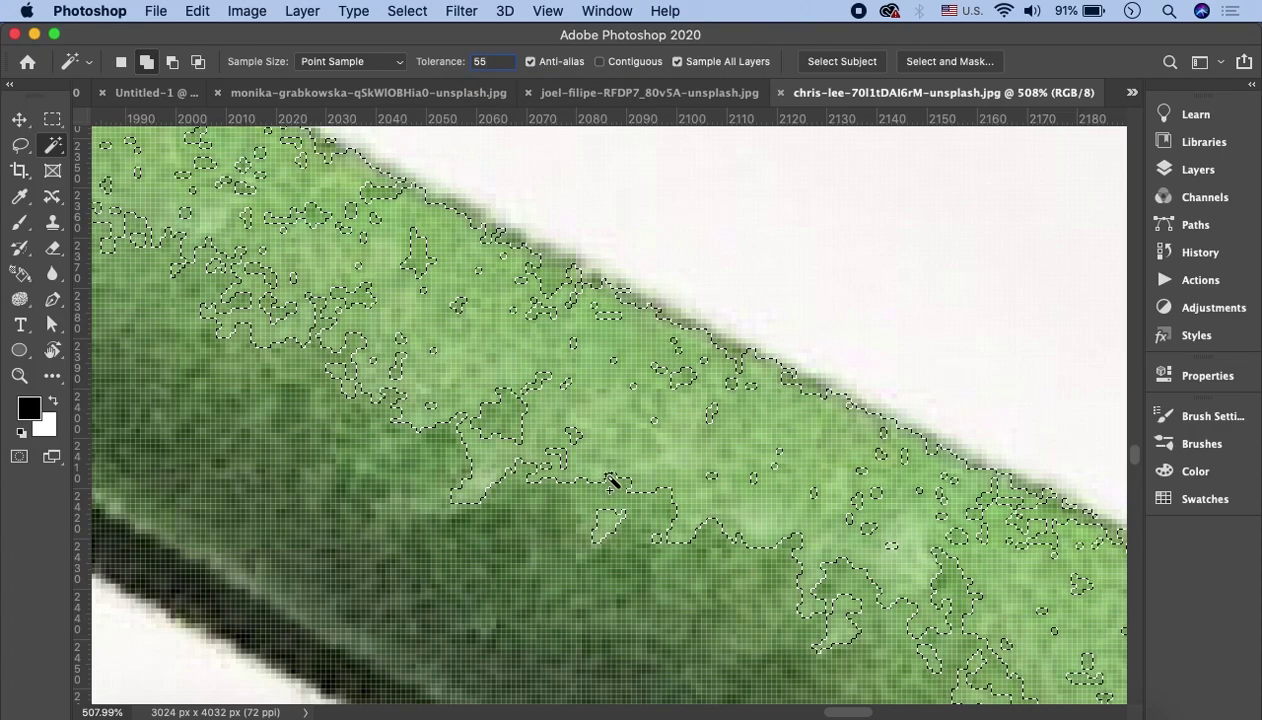
{"action": "left_click", "coordinate": [594, 445]}
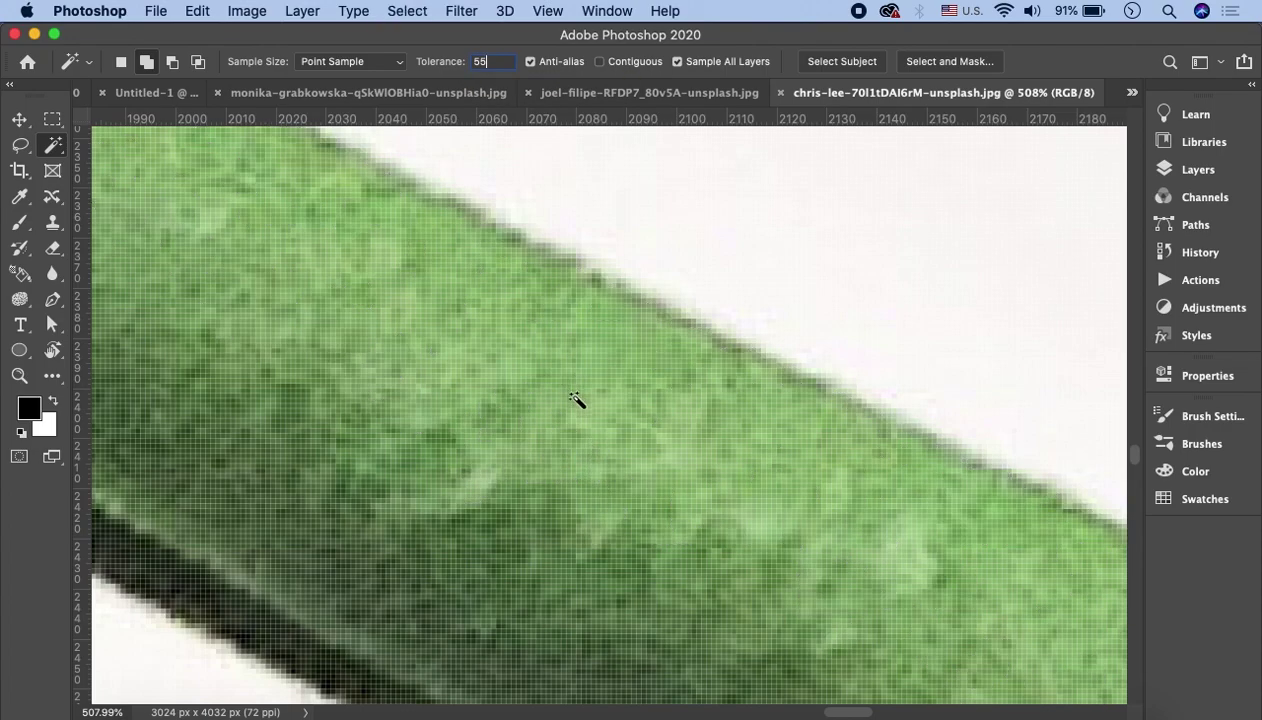
{"action": "left_click", "coordinate": [577, 400]}
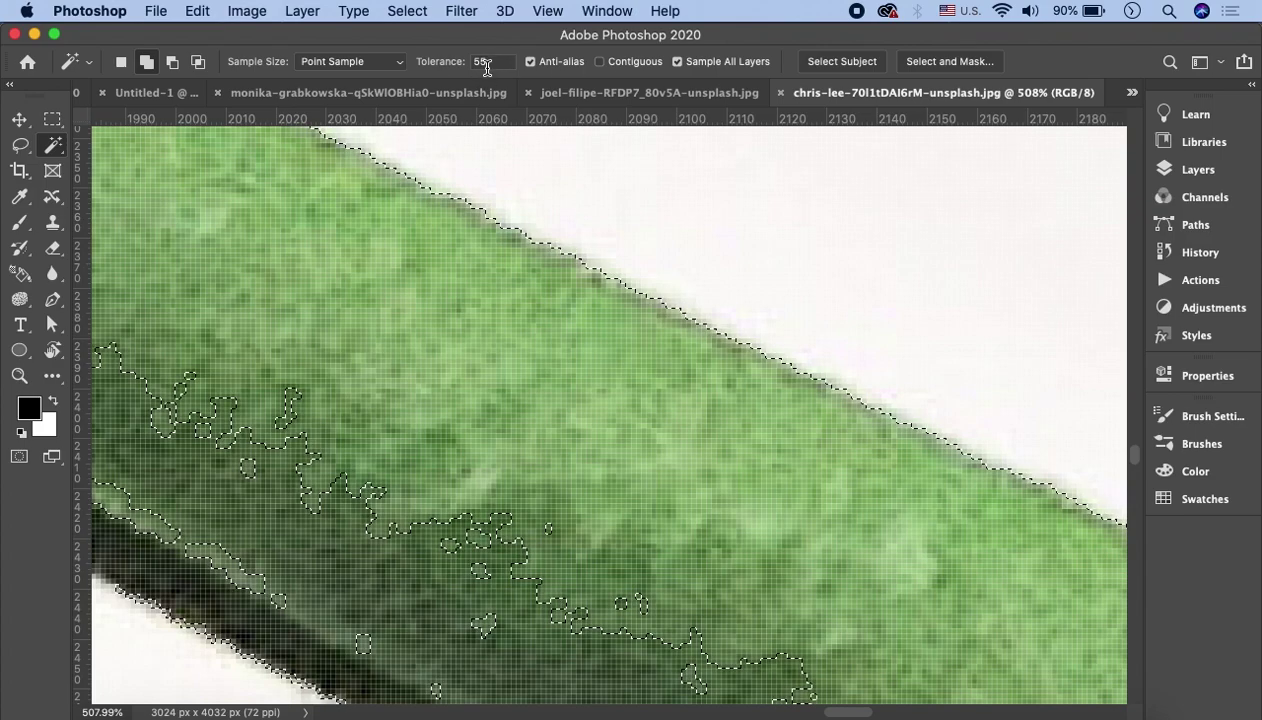
{"action": "double_click", "coordinate": [484, 62]}
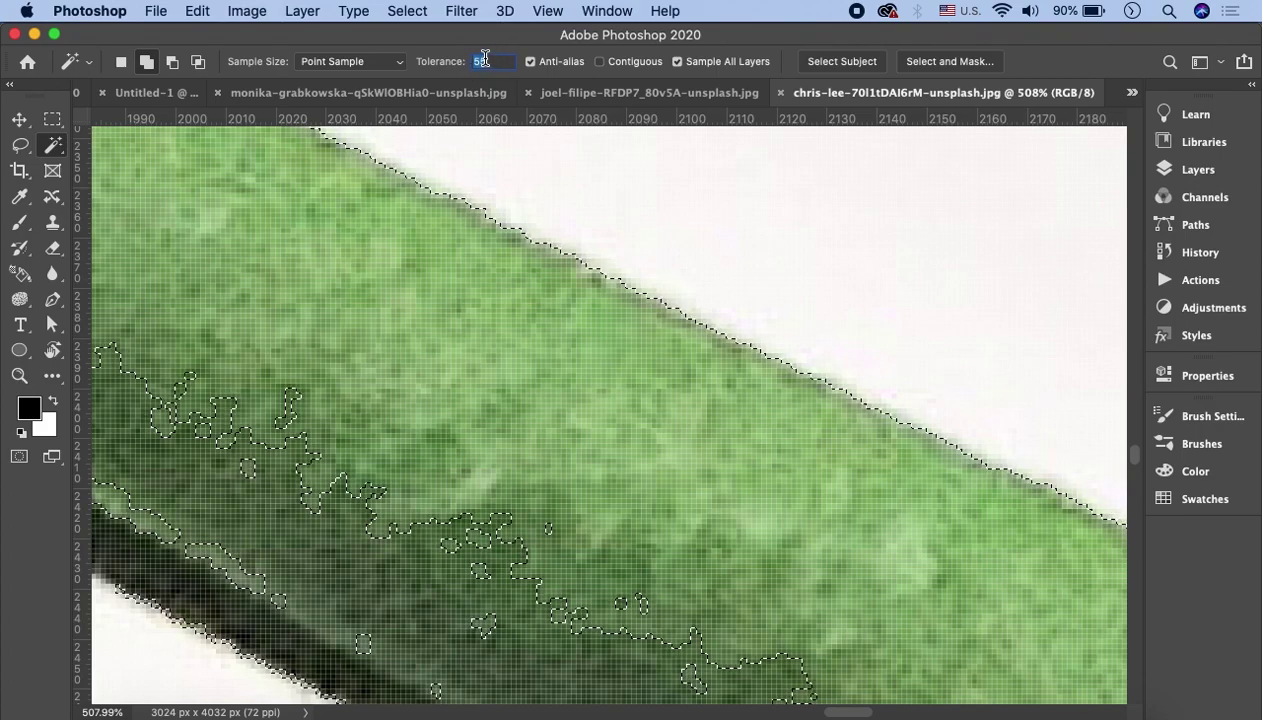
{"action": "type", "text": "5"}
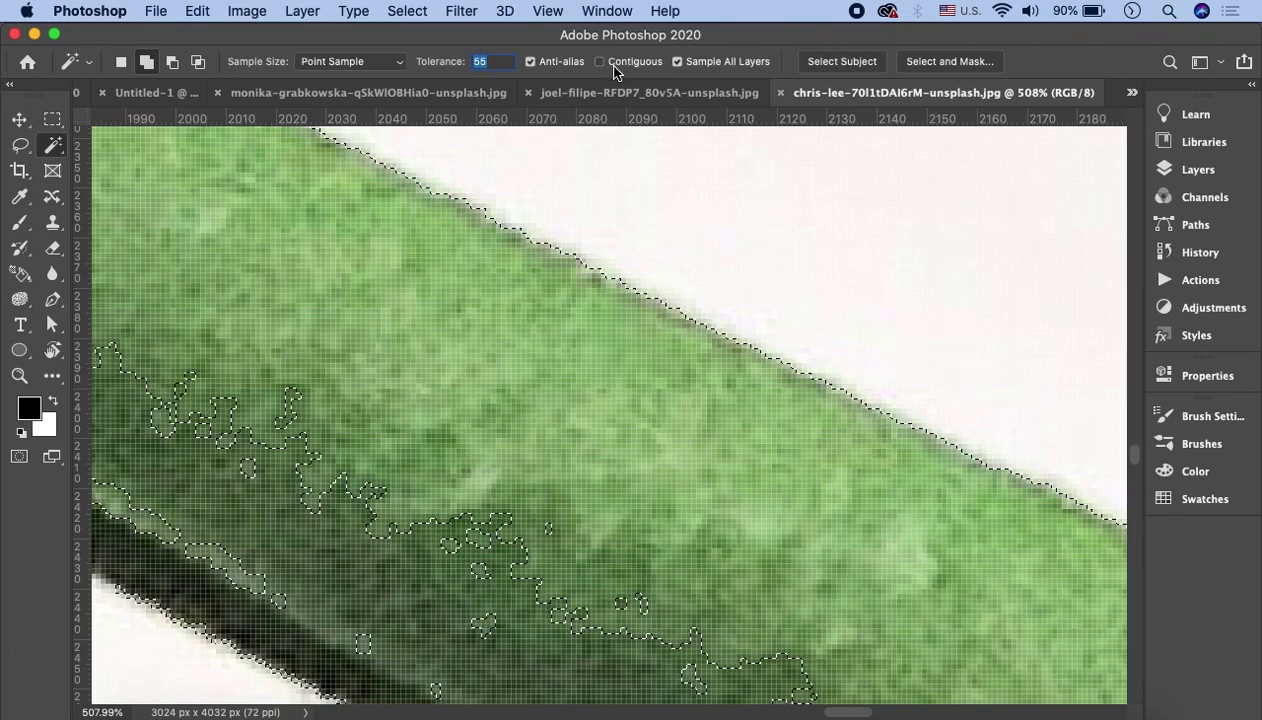
With the whole photo in view, sample a stem to select most green leaf and stem areas
{"action": "scroll", "coordinate": [575, 362], "scroll_direction": "down", "scroll_amount": 5}
{"action": "scroll", "coordinate": [560, 330], "scroll_direction": "down", "scroll_amount": 3}
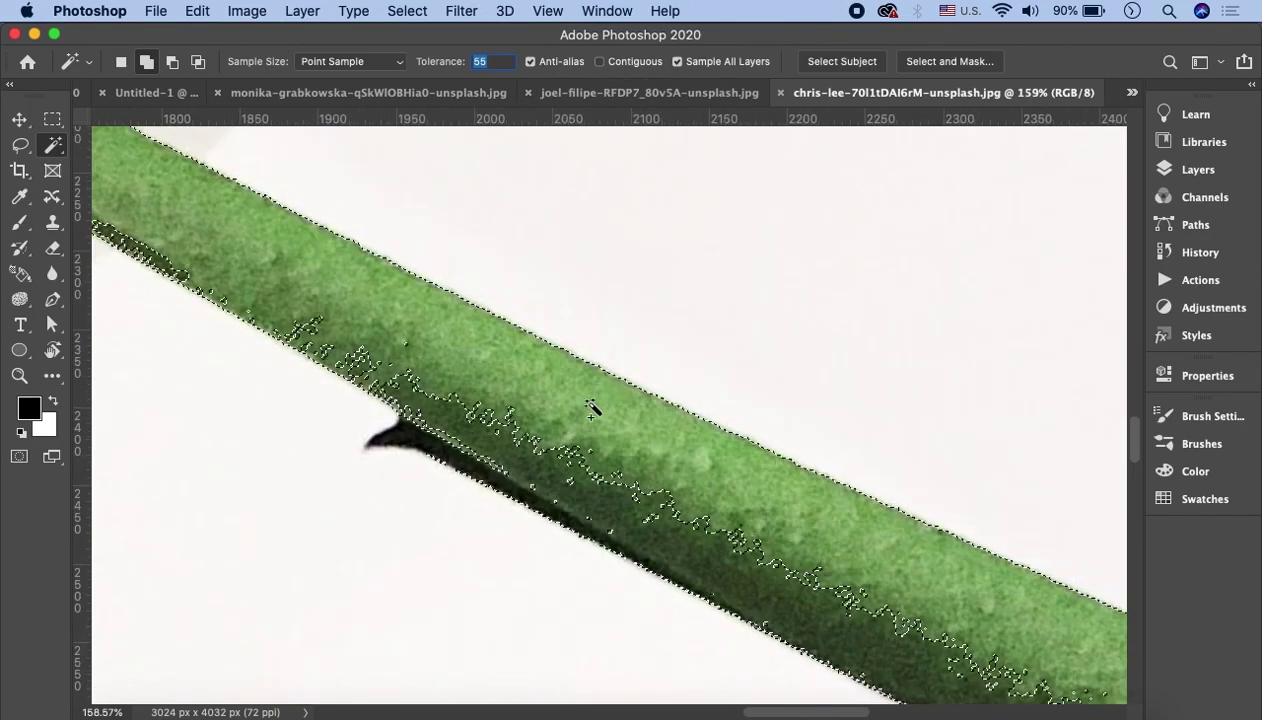
{"action": "scroll", "coordinate": [590, 410], "scroll_direction": "down", "scroll_amount": 5}
{"action": "scroll", "coordinate": [600, 430], "scroll_direction": "down", "scroll_amount": 5}
{"action": "left_click", "coordinate": [603, 435]}
{"action": "scroll", "coordinate": [600, 435], "scroll_direction": "down", "scroll_amount": 1}
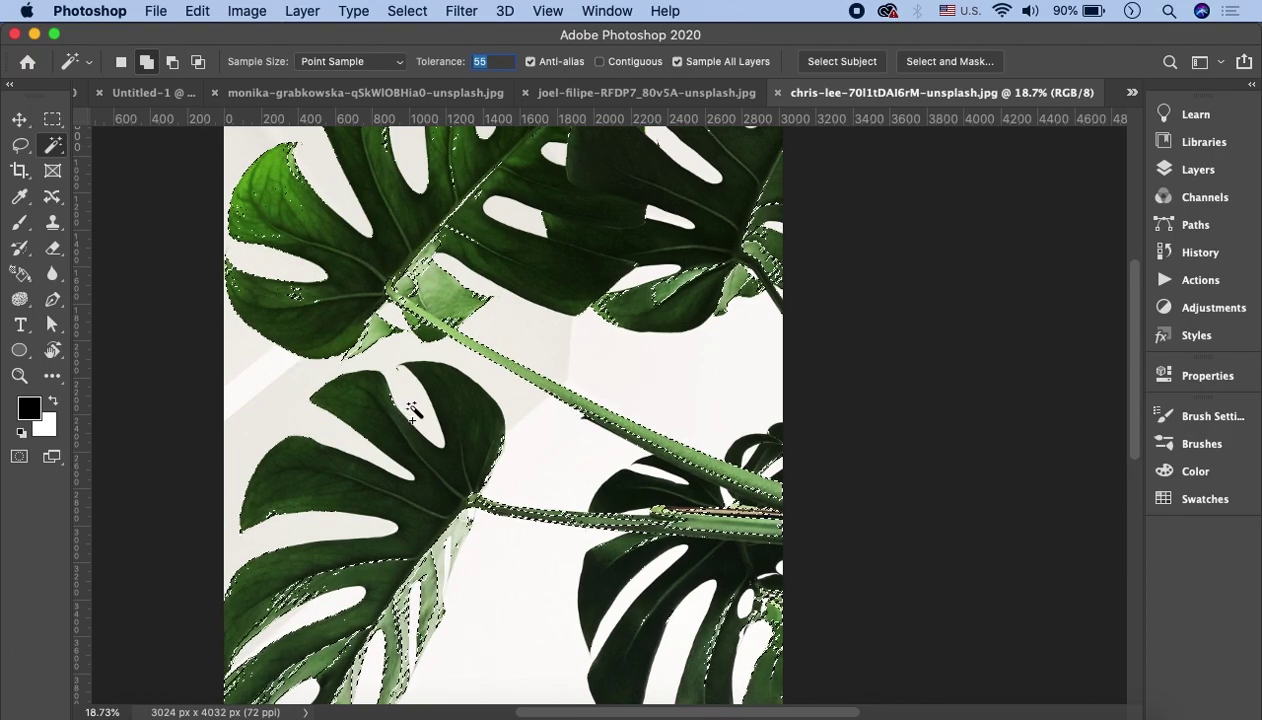
Turn on Contiguous, deselect, and select only the connected upper stem and adjoining leaf patch
{"action": "left_click", "coordinate": [601, 62]}
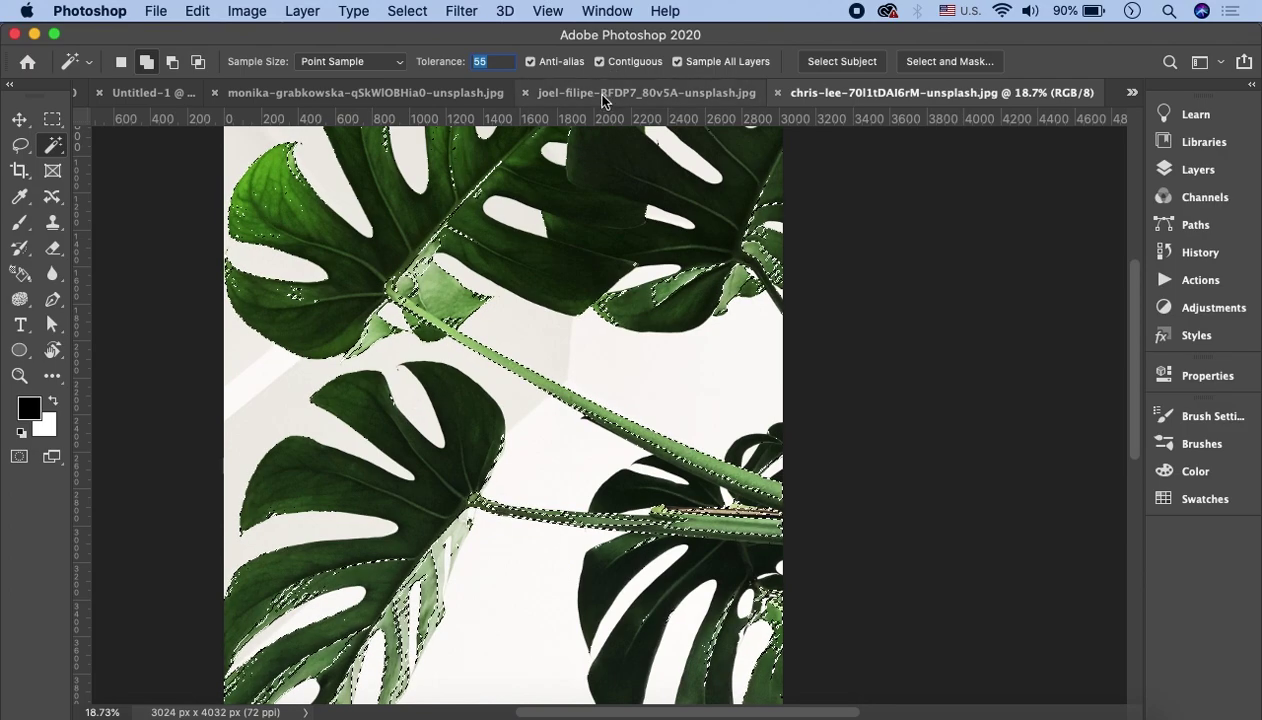
{"action": "key", "text": "ctrl+d"}
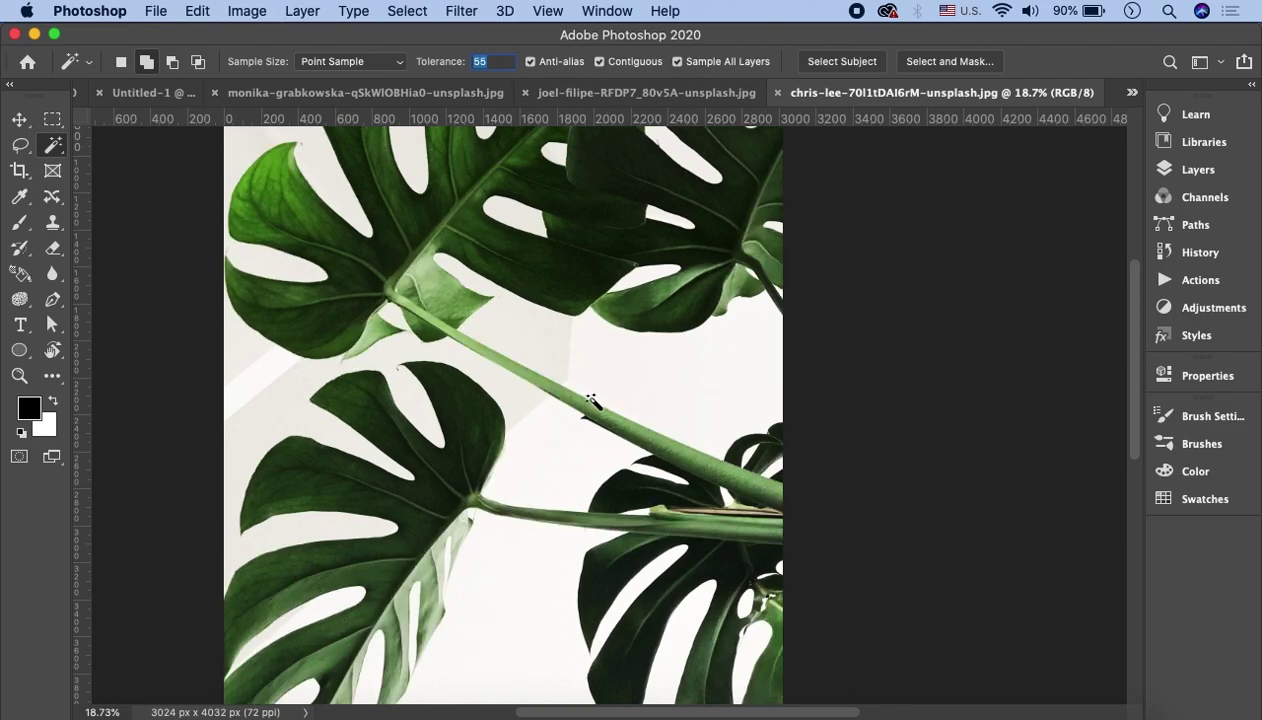
{"action": "scroll", "coordinate": [580, 400], "scroll_direction": "up", "scroll_amount": 1}
{"action": "scroll", "coordinate": [577, 392], "scroll_direction": "up", "scroll_amount": 3}
{"action": "scroll", "coordinate": [565, 393], "scroll_direction": "up", "scroll_amount": 3}
{"action": "scroll", "coordinate": [550, 390], "scroll_direction": "up", "scroll_amount": 4}
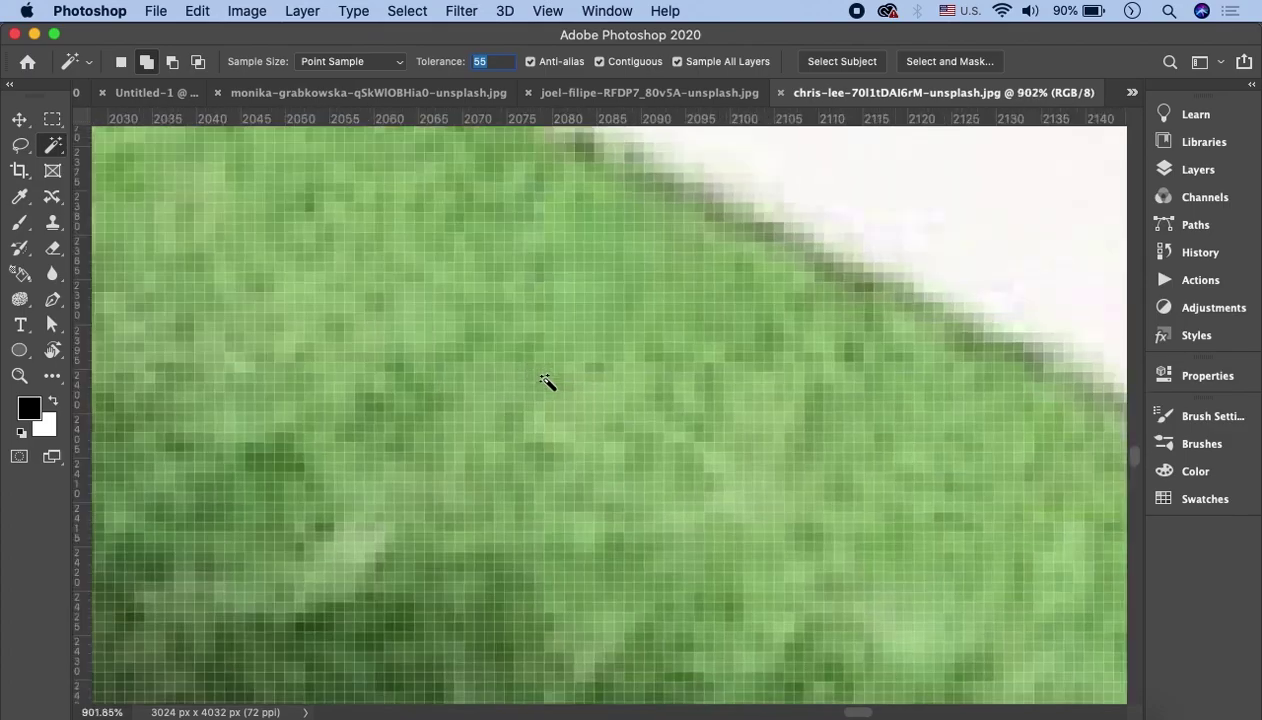
{"action": "scroll", "coordinate": [545, 398], "scroll_direction": "up", "scroll_amount": 3}
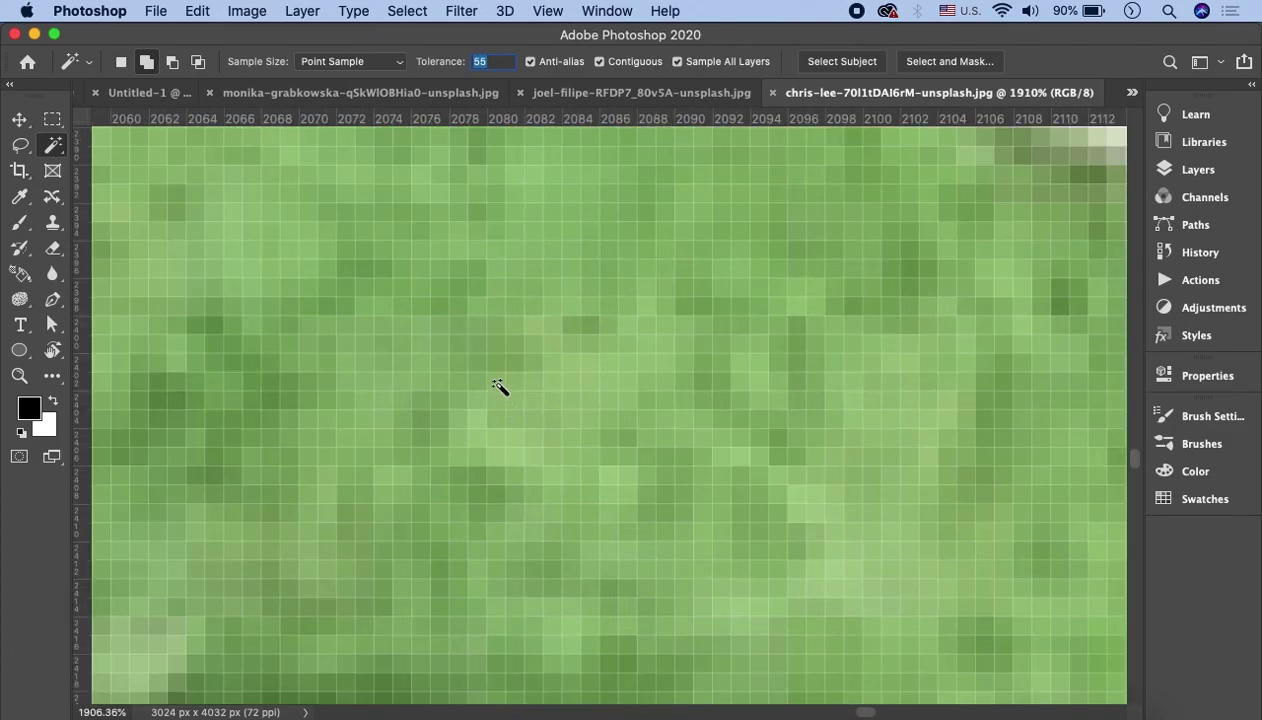
{"action": "left_click", "coordinate": [497, 386]}
{"action": "scroll", "coordinate": [553, 367], "scroll_direction": "down", "scroll_amount": 2}
{"action": "scroll", "coordinate": [548, 368], "scroll_direction": "down", "scroll_amount": 3}
{"action": "scroll", "coordinate": [548, 368], "scroll_direction": "down", "scroll_amount": 2}
{"action": "scroll", "coordinate": [548, 364], "scroll_direction": "down", "scroll_amount": 1}
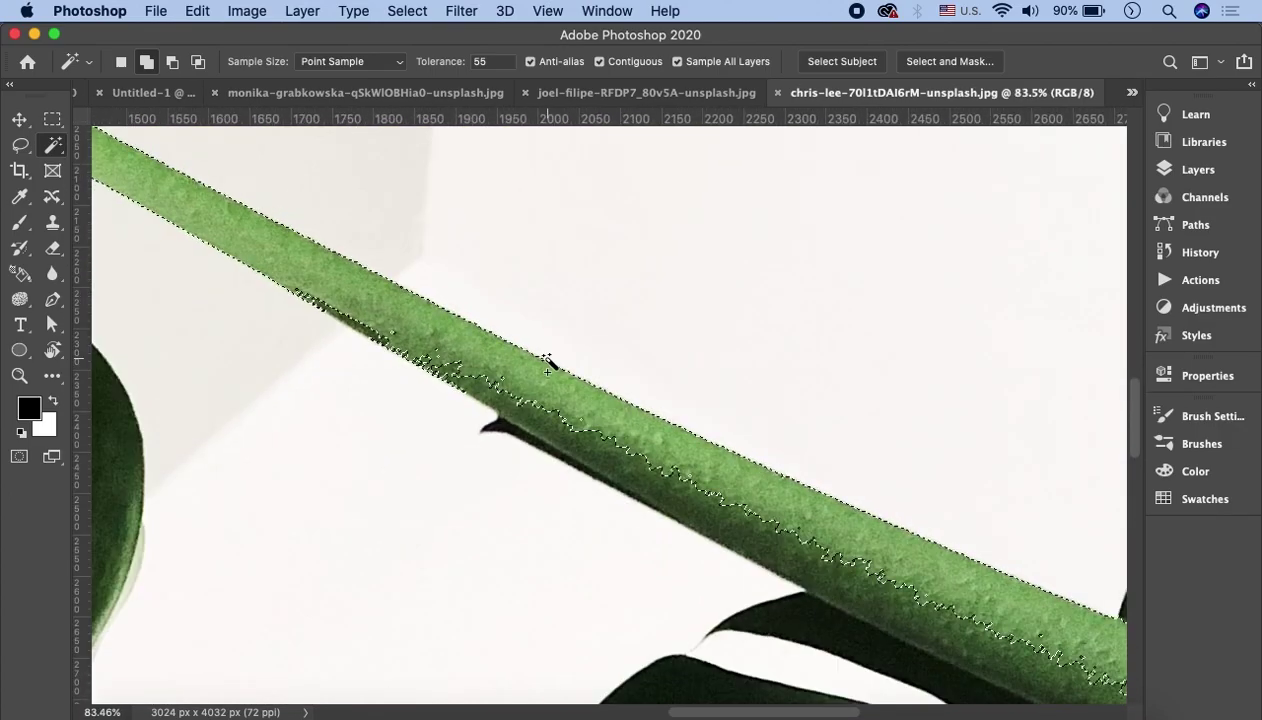
{"action": "scroll", "coordinate": [548, 365], "scroll_direction": "down", "scroll_amount": 2}
{"action": "scroll", "coordinate": [541, 360], "scroll_direction": "down", "scroll_amount": 2}
{"action": "scroll", "coordinate": [535, 360], "scroll_direction": "down", "scroll_amount": 2}
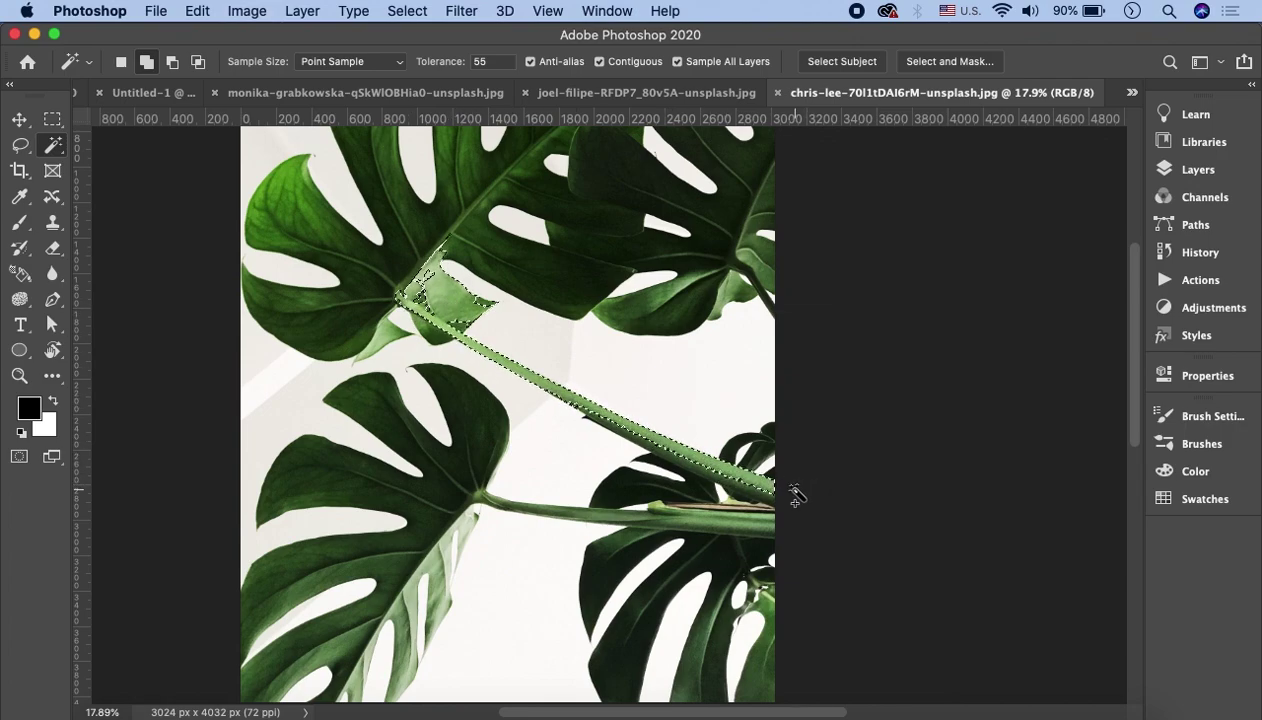
Uncheck Contiguous so similar greens are selected anywhere, and focus the Tolerance field
{"action": "left_click", "coordinate": [635, 62]}
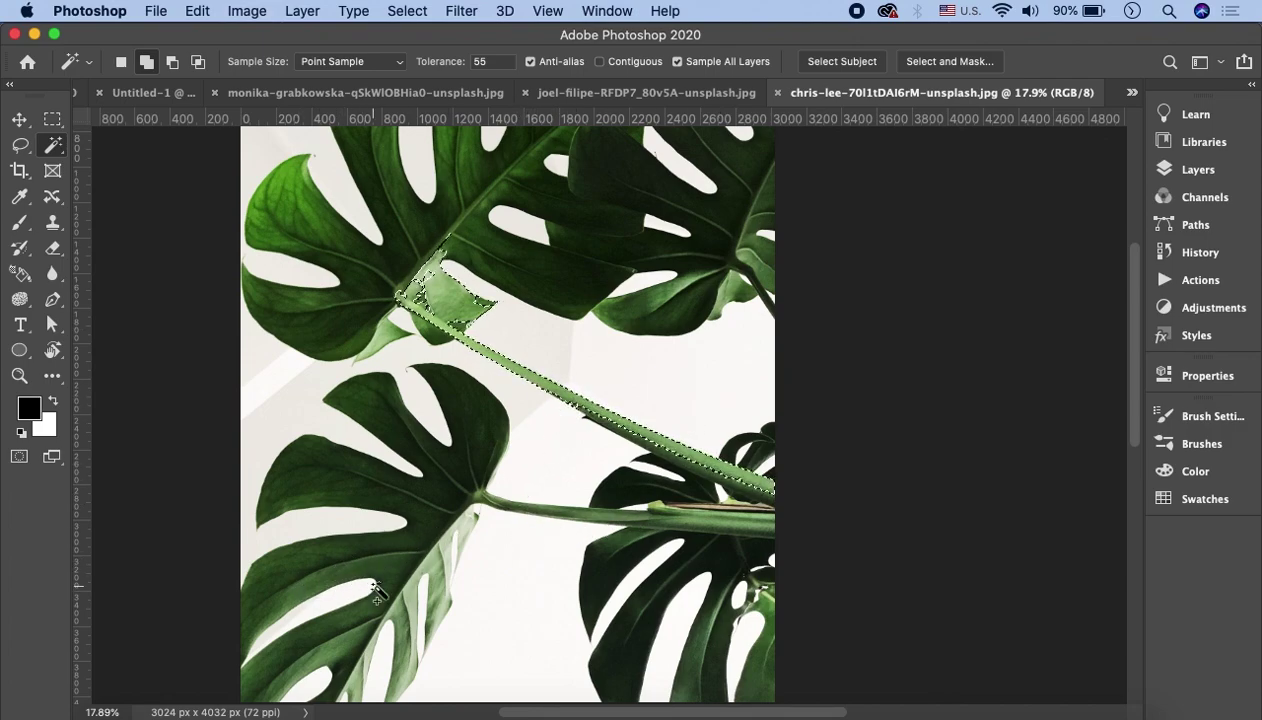
{"action": "left_click", "coordinate": [480, 61]}
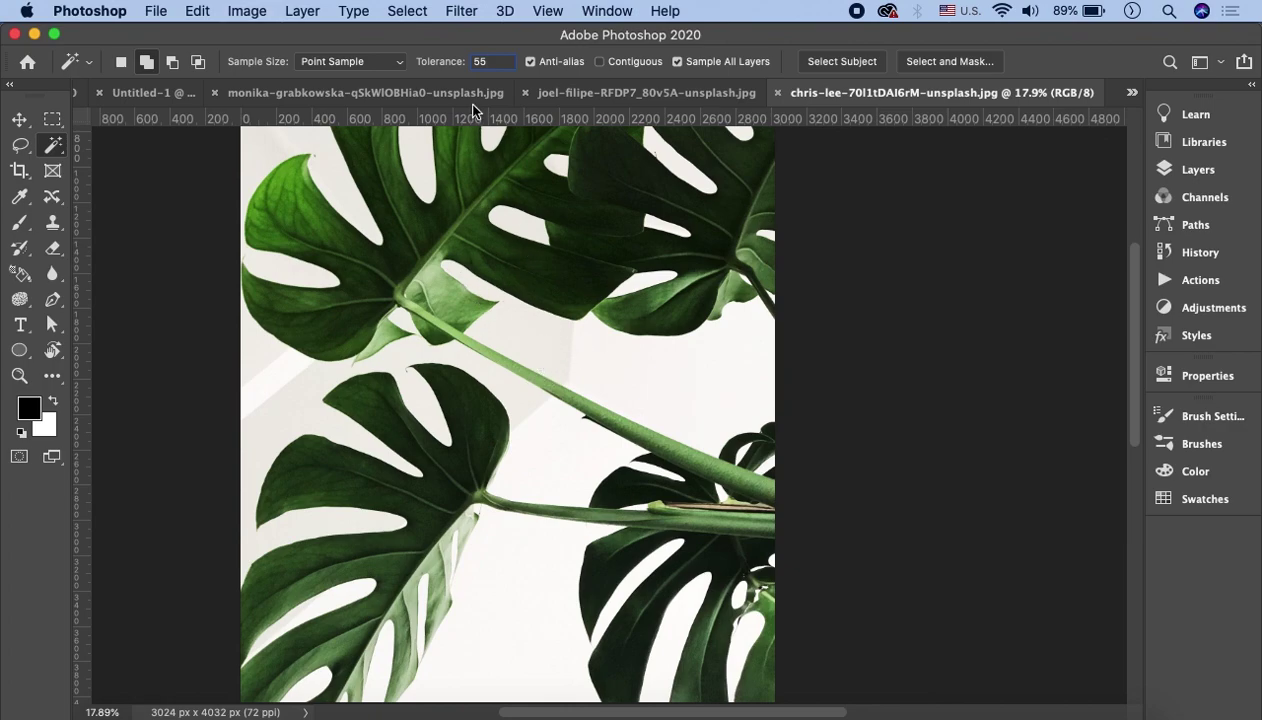
Set the Magic Wand Tolerance to 15 and click the white background beside the leaves
{"action": "double_click", "coordinate": [489, 61]}
{"action": "type", "text": "1"}
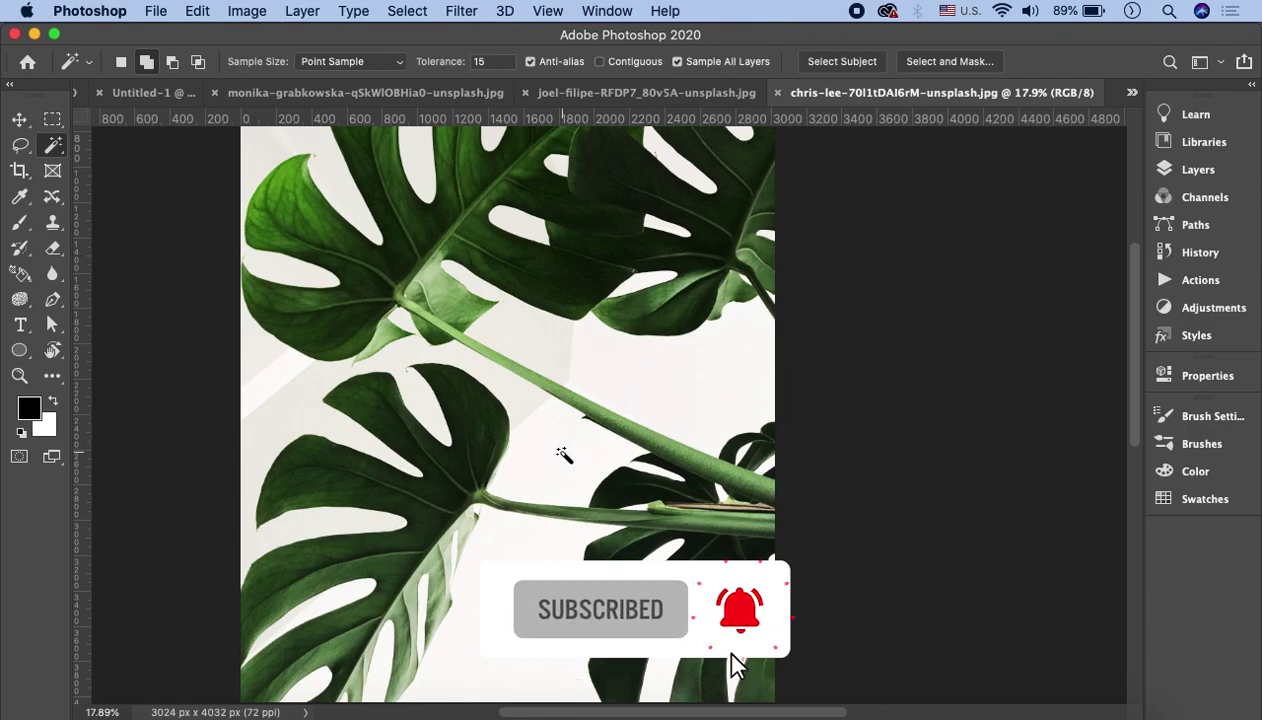
{"action": "left_click", "coordinate": [614, 466]}
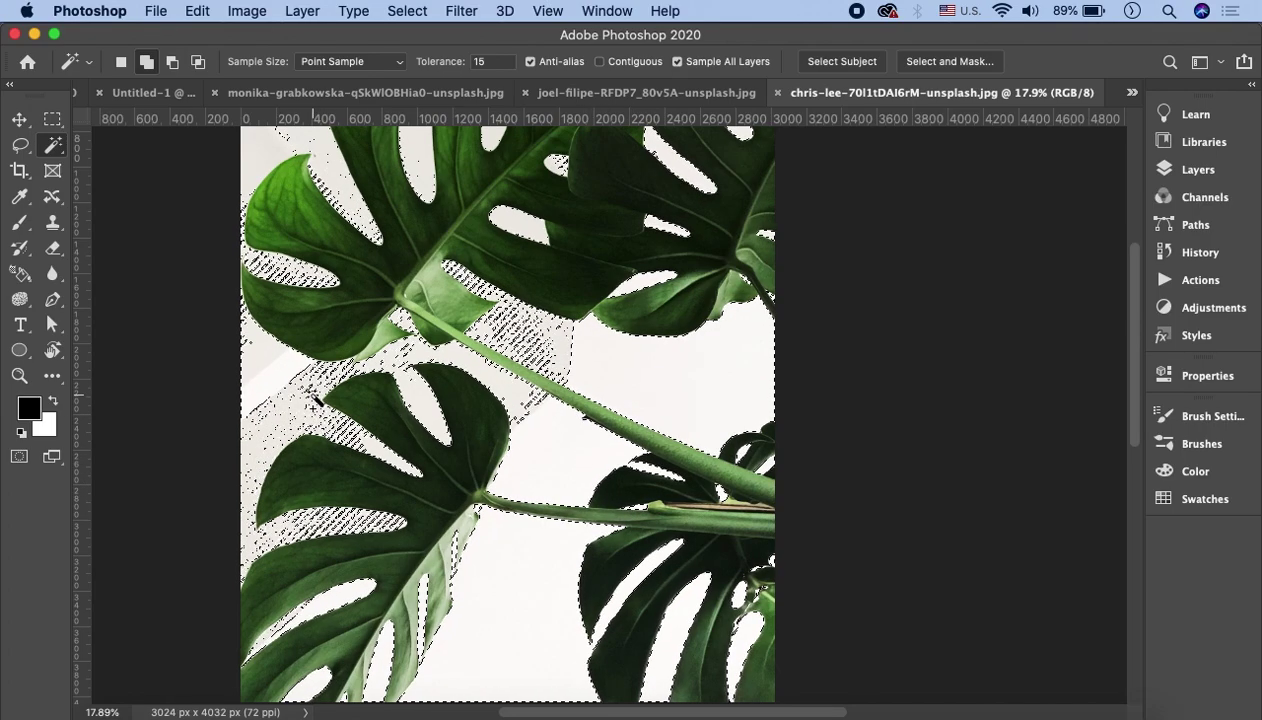
Reselect the white background at Tolerance 15 and scroll the canvas to check the selection edges
{"action": "left_click", "coordinate": [313, 392]}
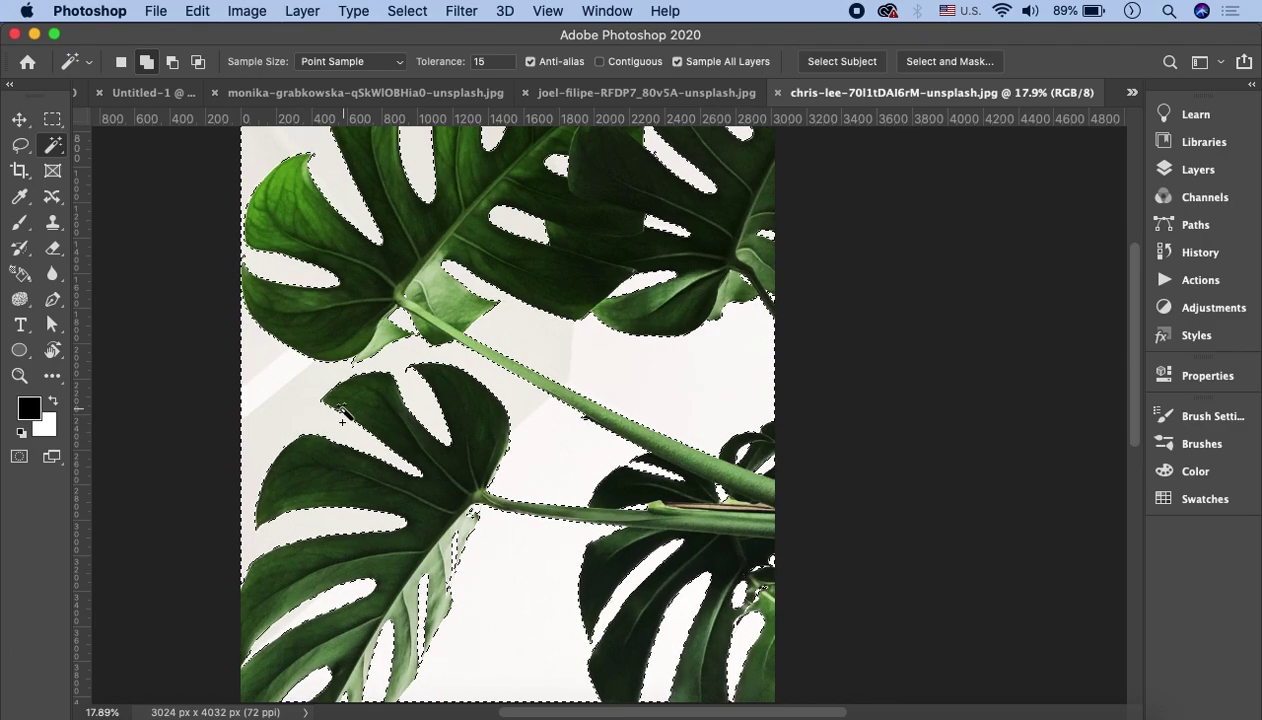
{"action": "scroll", "coordinate": [341, 413], "scroll_direction": "up", "scroll_amount": 5}
{"action": "scroll", "coordinate": [341, 413], "scroll_direction": "up", "scroll_amount": 1}
{"action": "scroll", "coordinate": [341, 413], "scroll_direction": "up", "scroll_amount": 1}
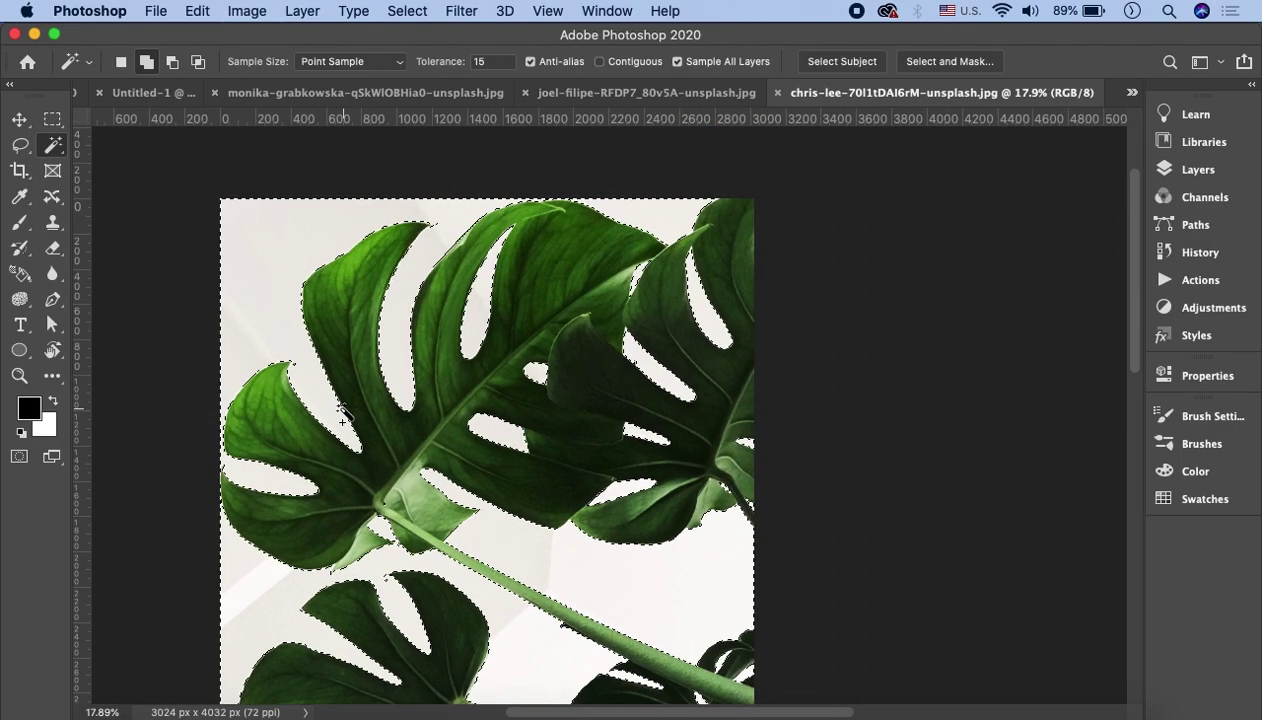
{"action": "scroll", "coordinate": [341, 413], "scroll_direction": "down", "scroll_amount": 2}
{"action": "scroll", "coordinate": [341, 413], "scroll_direction": "down", "scroll_amount": 3}
{"action": "scroll", "coordinate": [341, 413], "scroll_direction": "left", "scroll_amount": 1}
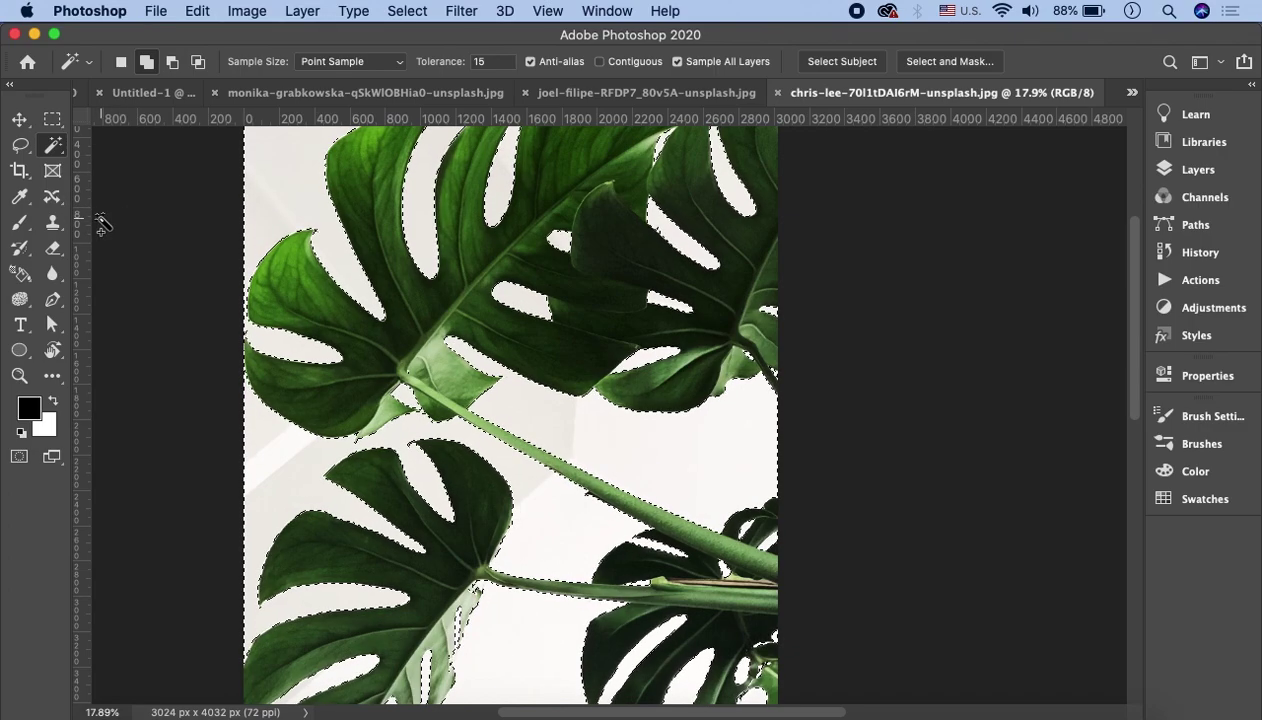
Unlock the Background layer into Layer 0 and delete the selected white areas
{"action": "left_click", "coordinate": [1168, 172]}
{"action": "left_click", "coordinate": [1108, 231]}
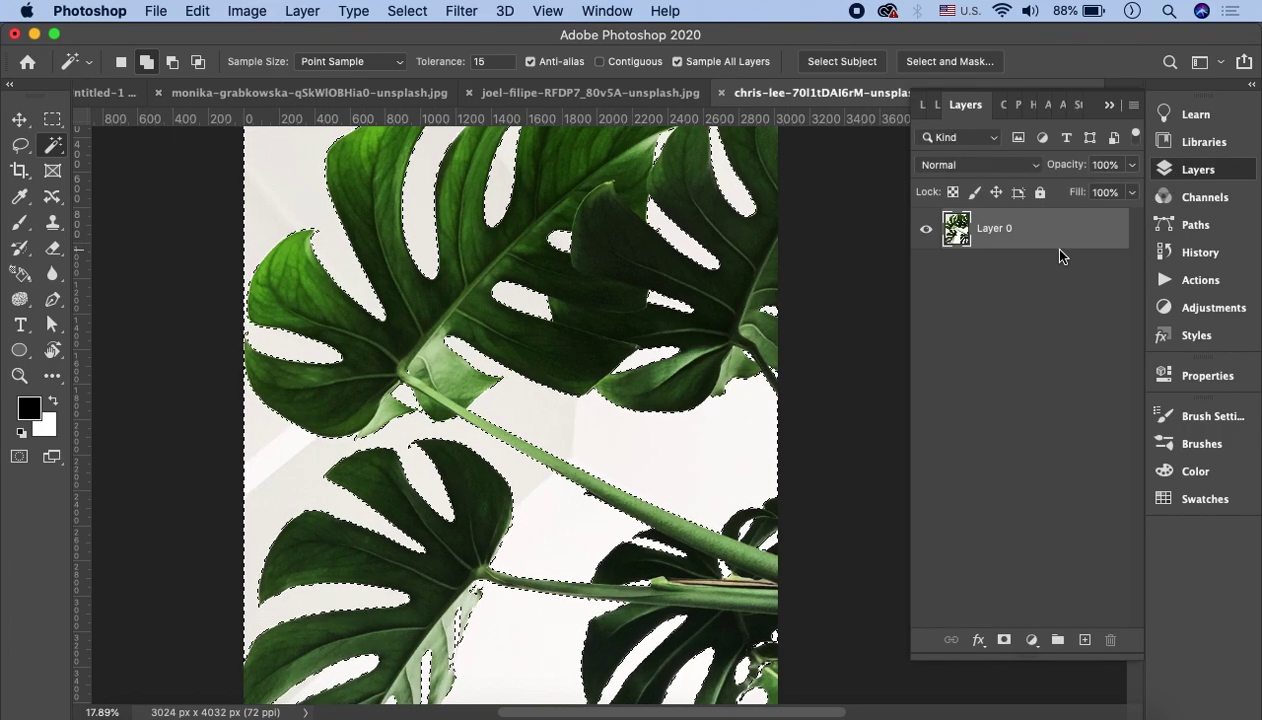
{"action": "key", "text": "Delete"}
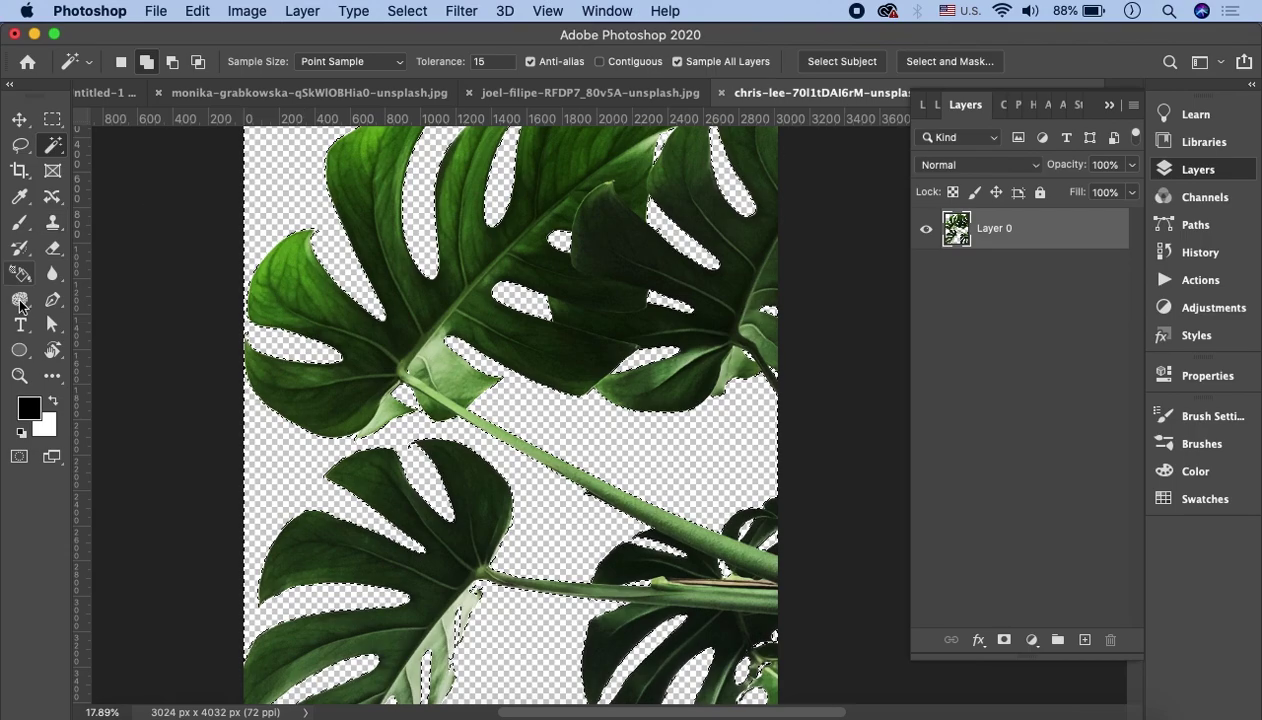
Switch to the Ellipse tool, set to draw in Pixels mode
{"action": "left_click", "coordinate": [19, 350]}
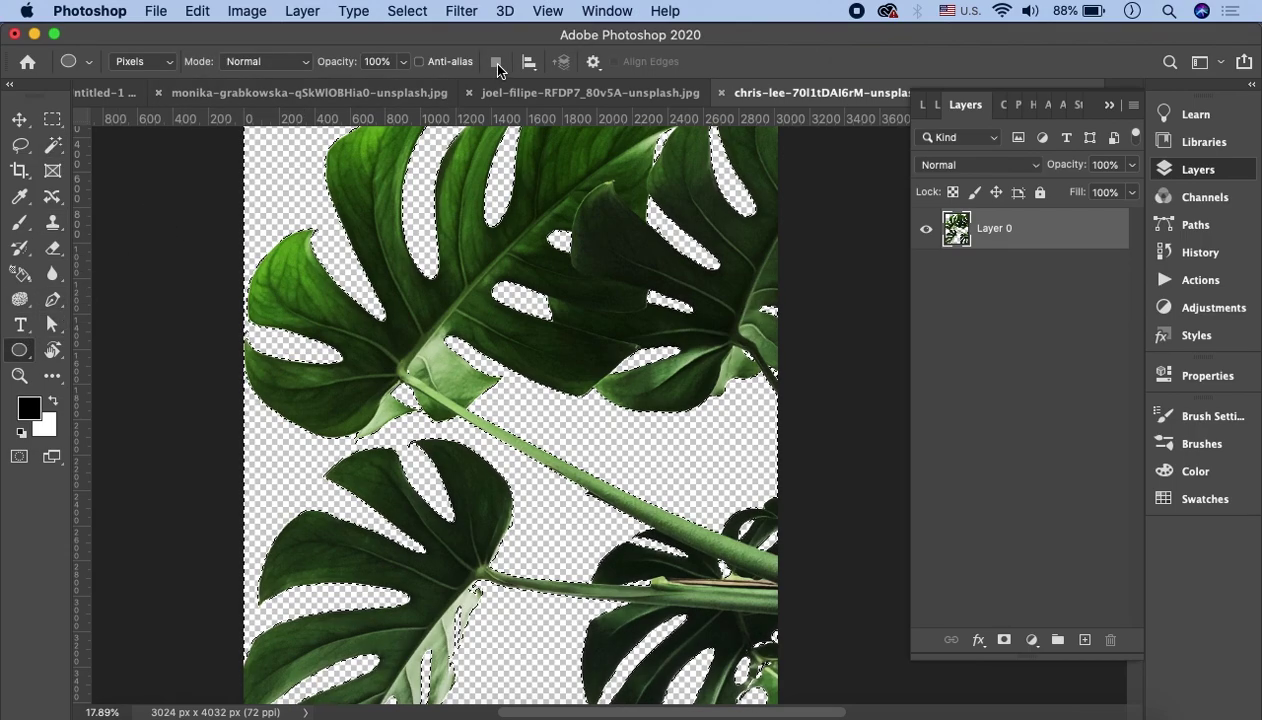